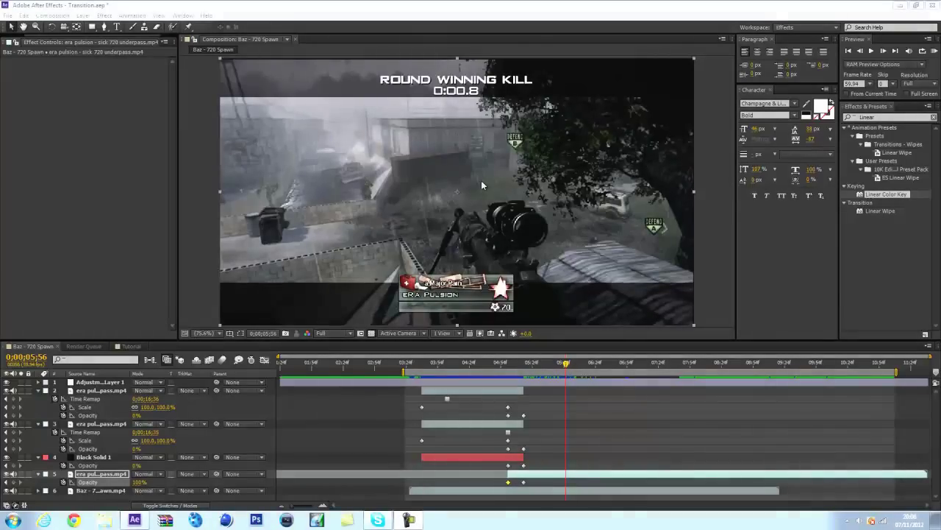
# - Scrub through the finished transition in the Baz - 720 Spawn composition
pyautogui.click(473, 364)
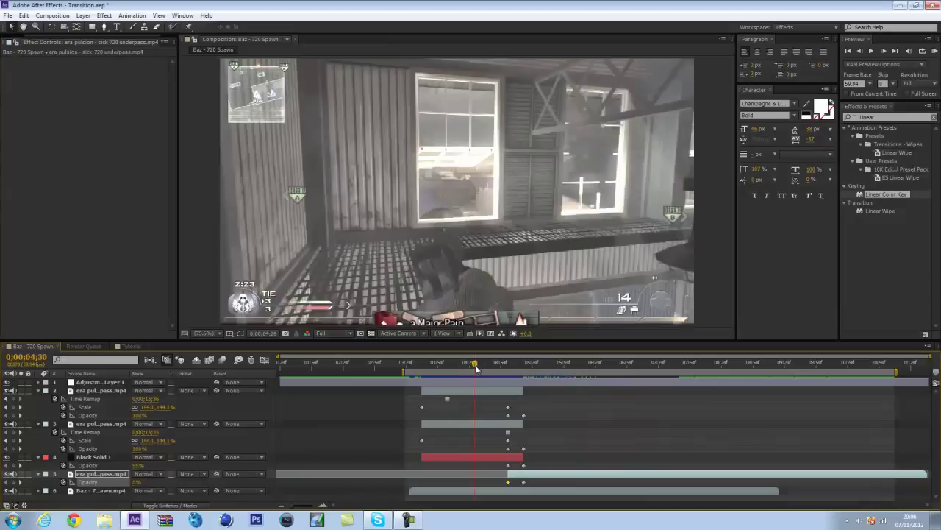
pyautogui.moveTo(478, 366); pyautogui.dragTo(446, 368)
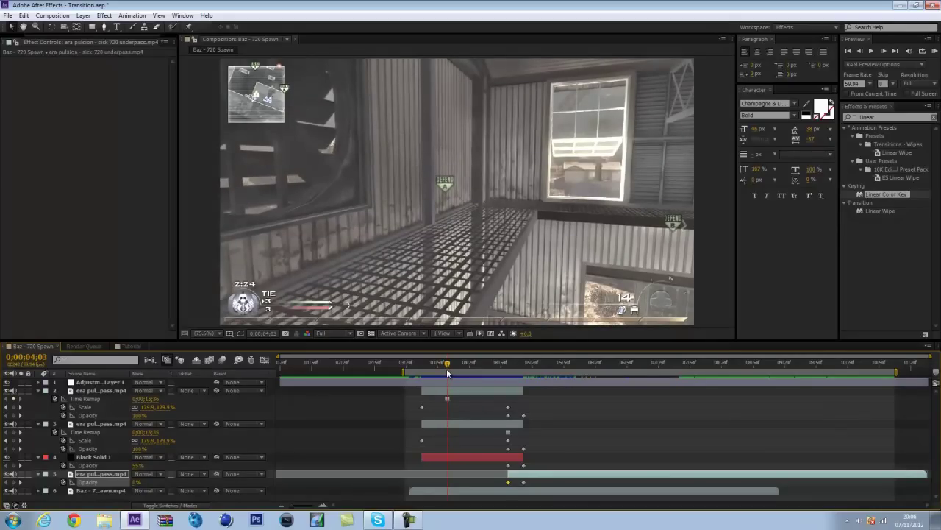
pyautogui.moveTo(446, 368); pyautogui.dragTo(577, 401)
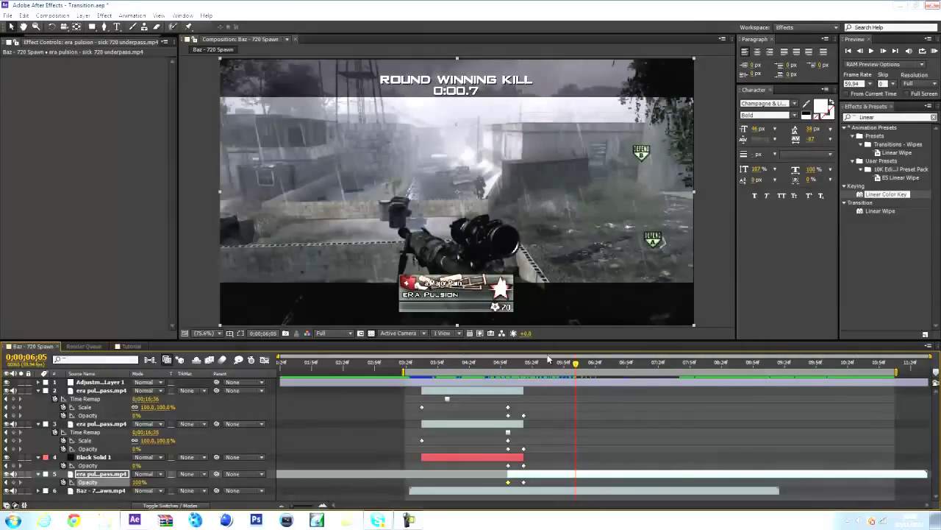
# - Switch to the Tutorial composition and scrub through its two gameplay clips, Baz - 720 Spawn and era pulsion
pyautogui.click(123, 346)
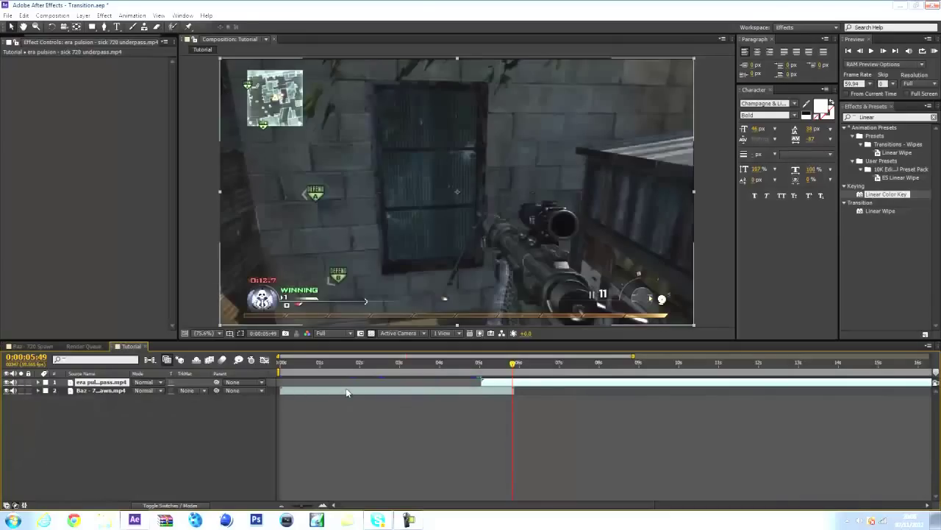
pyautogui.click(94, 390)
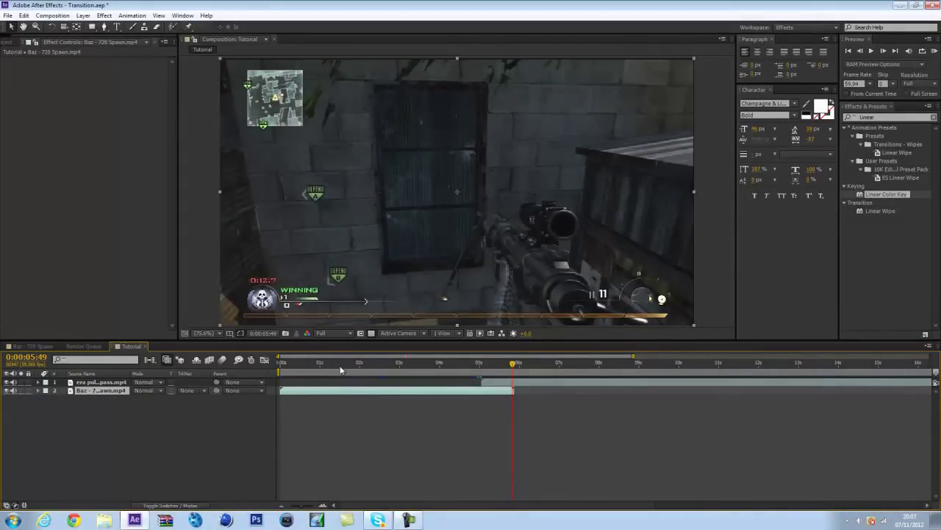
pyautogui.moveTo(341, 369); pyautogui.dragTo(401, 372)
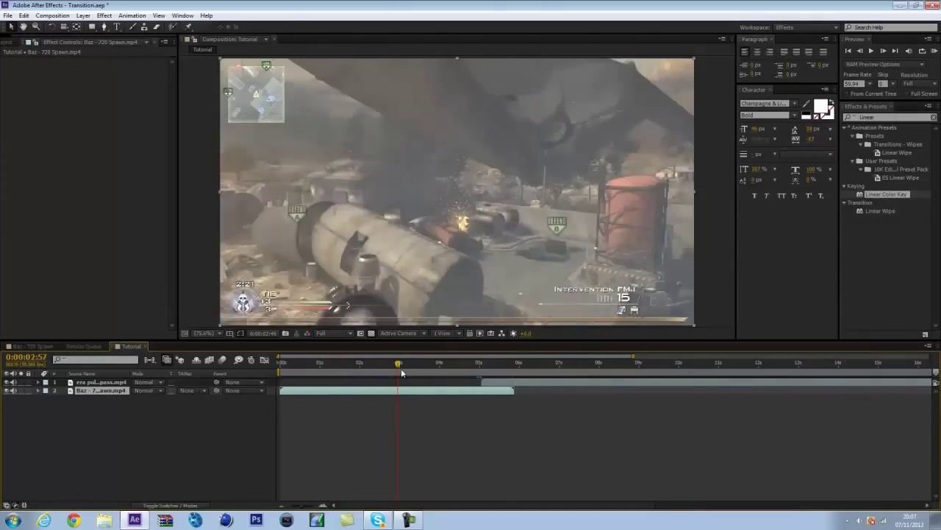
pyautogui.click(104, 382)
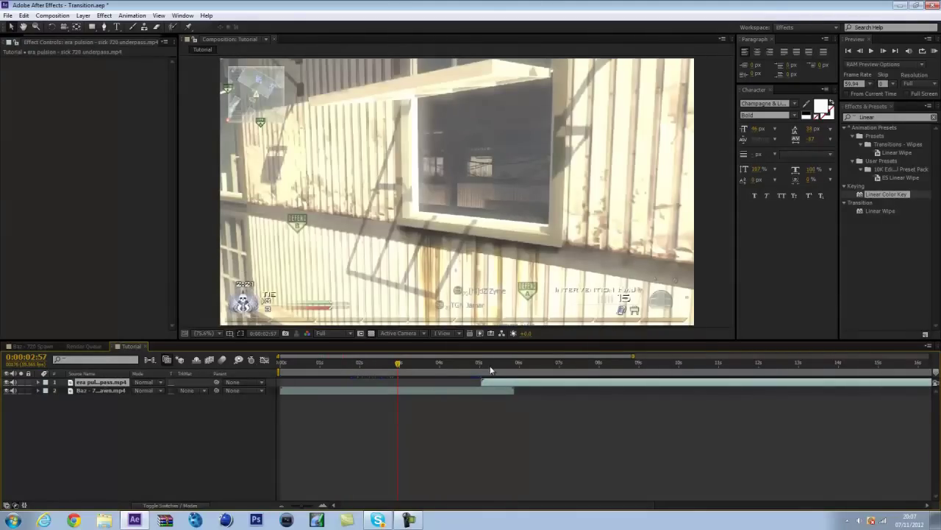
pyautogui.moveTo(481, 367); pyautogui.dragTo(531, 376)
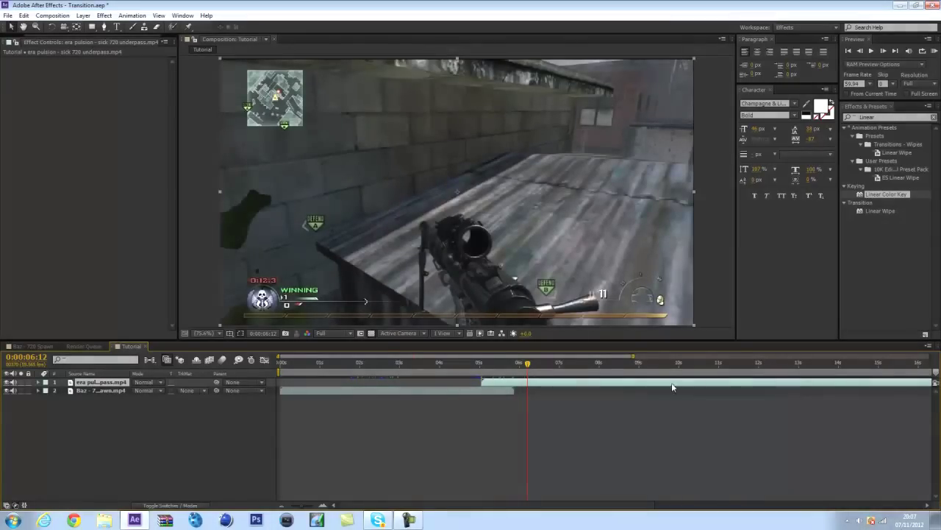
# - Shift the era pulsion clip earlier and trim its start to the ROUND WINNING KILL frame at 0;00;06;12
pyautogui.moveTo(704, 383); pyautogui.dragTo(128, 368)
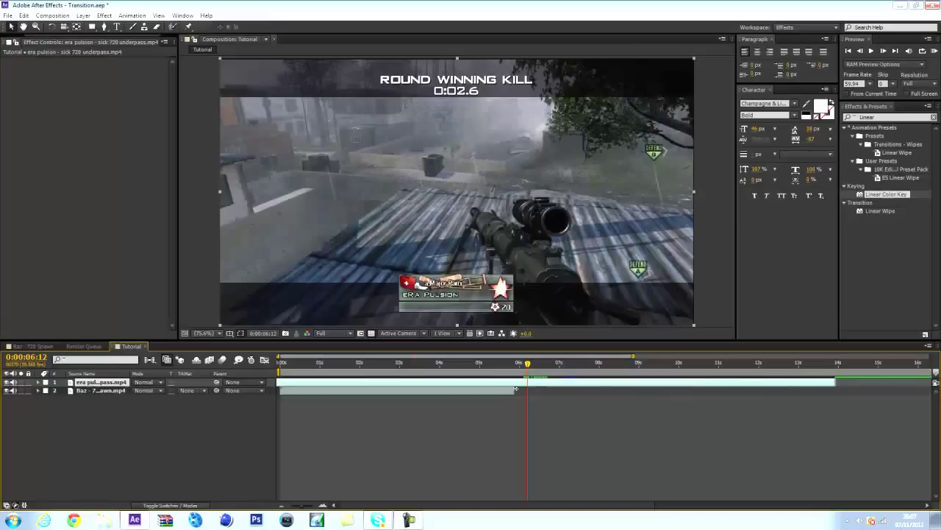
pyautogui.hotkey('alt', '[')
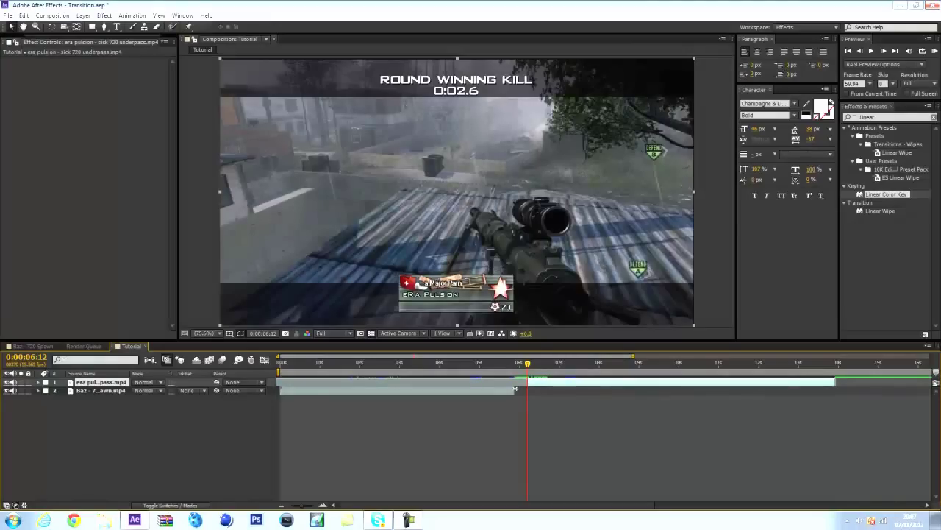
pyautogui.click(516, 389)
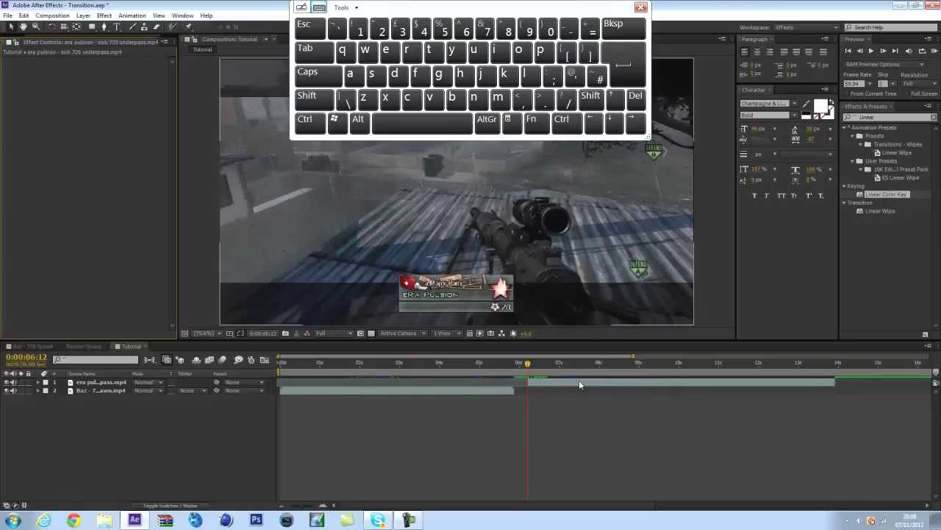
pyautogui.click(641, 8)
# - Reposition the trimmed era pulsion clip to start at 0;00;05;00, overlapping the end of the Baz clip
pyautogui.moveTo(547, 381); pyautogui.dragTo(568, 392)
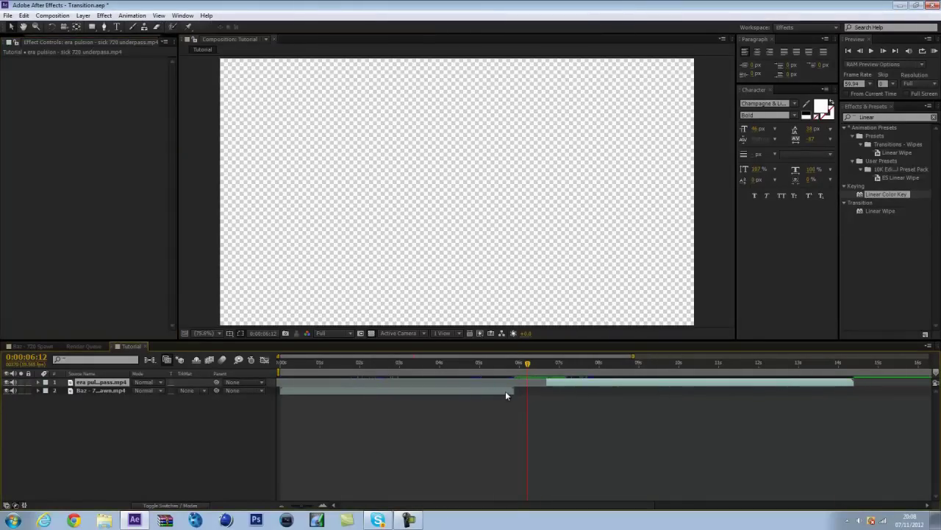
pyautogui.click(514, 364)
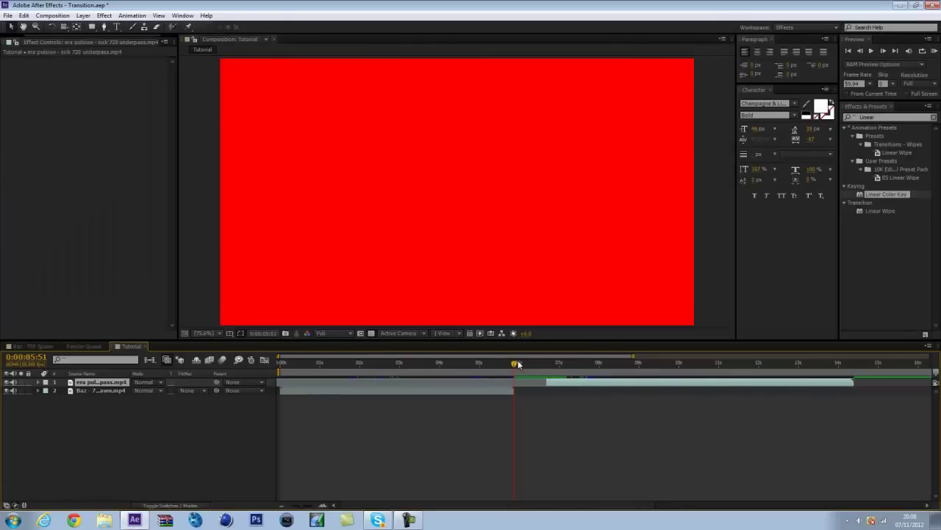
pyautogui.moveTo(514, 363); pyautogui.dragTo(480, 363)
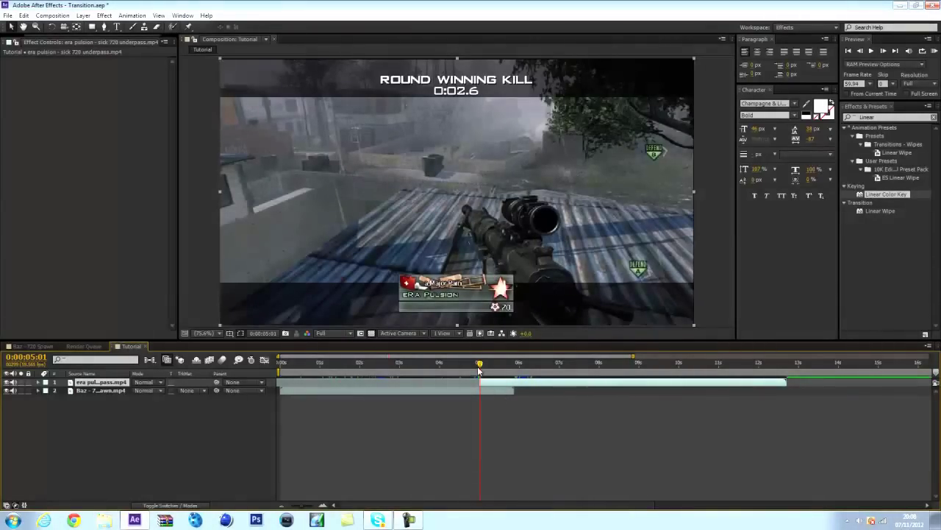
pyautogui.moveTo(480, 366); pyautogui.dragTo(480, 366)
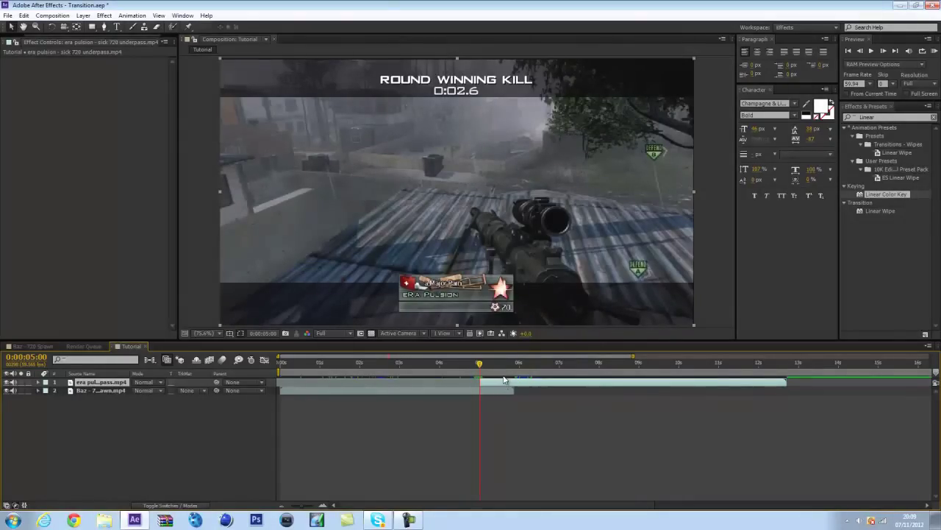
# - Duplicate the era pulsion clip at 0;00;05;00 and freeze the frame of the top copy
pyautogui.hotkey('ctrl', 'd')
pyautogui.rightClick(491, 384)
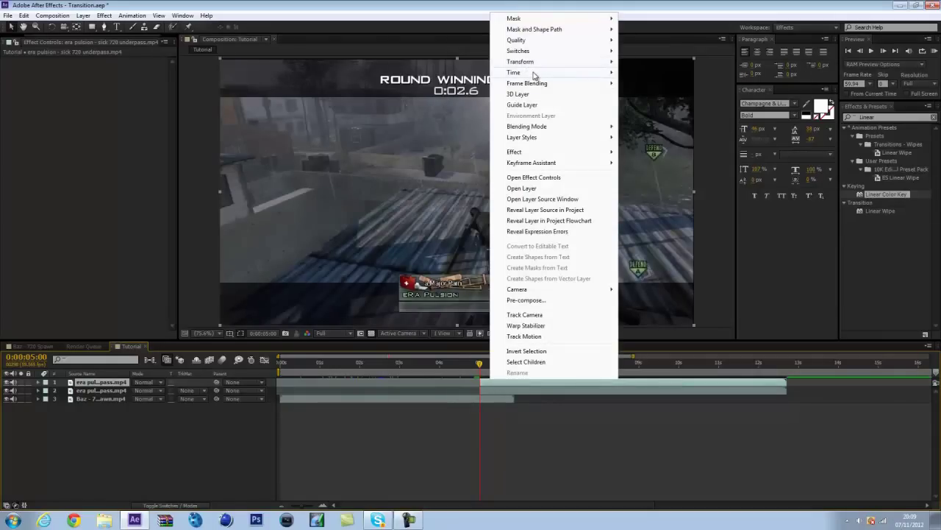
pyautogui.moveTo(534, 72)
pyautogui.click(428, 105)
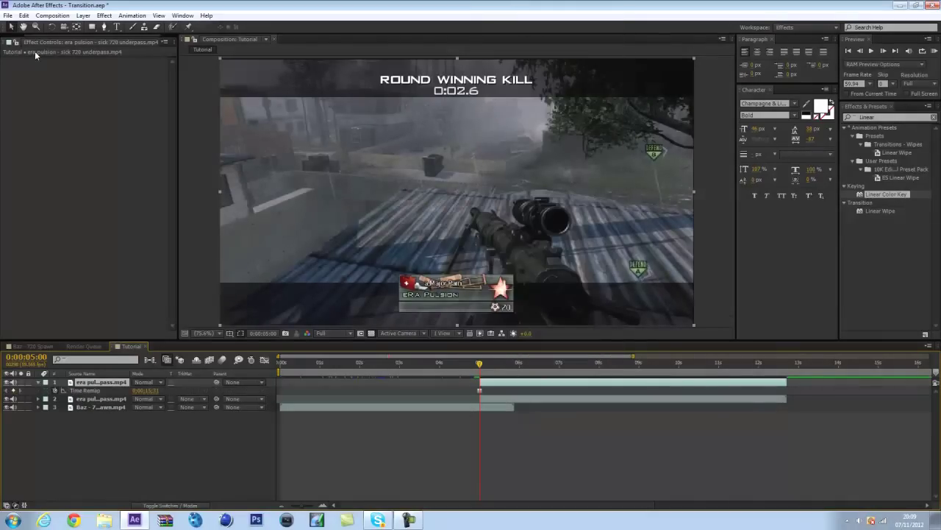
# - Draw a rectangular mask around the ROUND WINNING KILL text on the frozen top layer
pyautogui.click(92, 28)
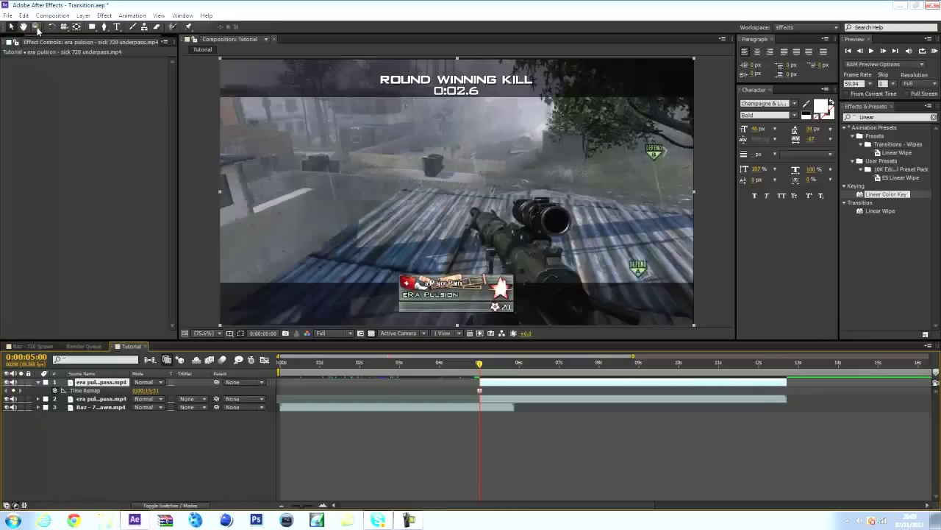
pyautogui.click(91, 29)
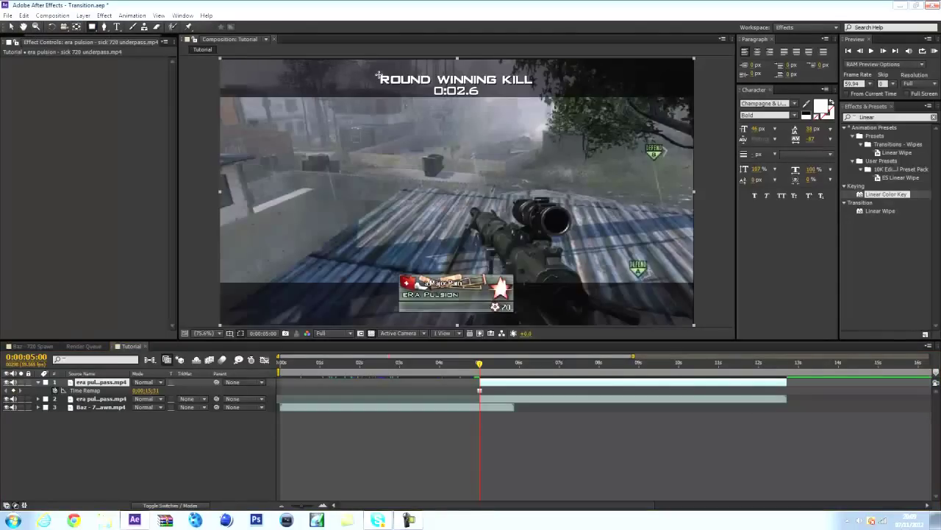
pyautogui.moveTo(378, 74); pyautogui.dragTo(537, 86)
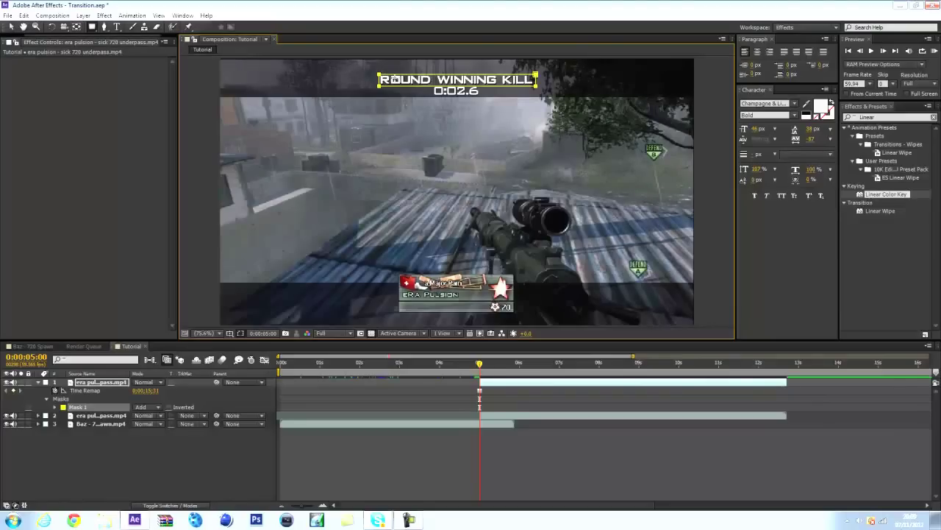
pyautogui.click(11, 27)
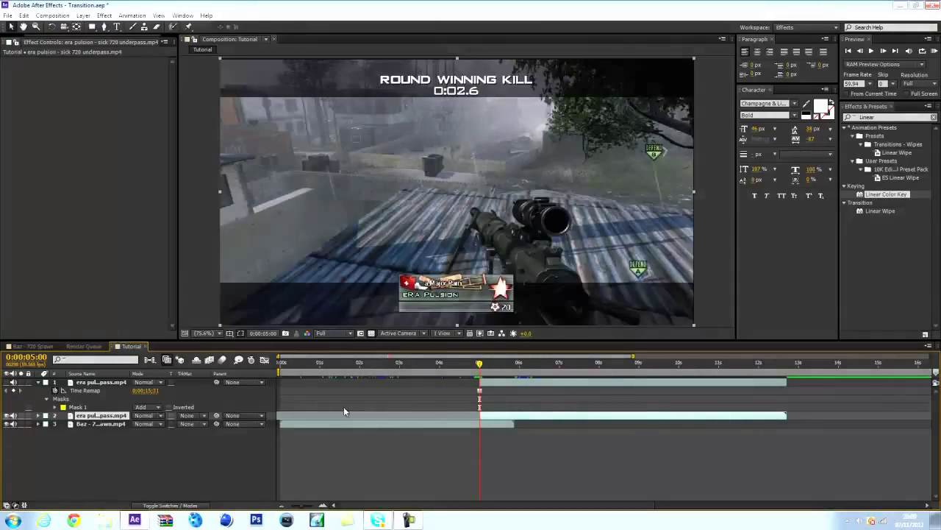
# - Duplicate the unmasked era pulsion clip at 0;00;05;00 and freeze the frame of the new copy
pyautogui.moveTo(489, 373); pyautogui.dragTo(481, 376)
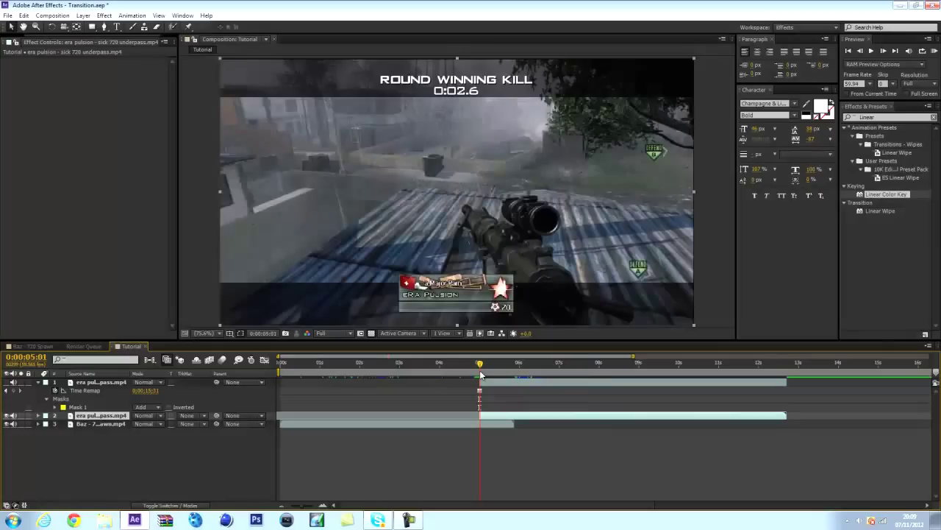
pyautogui.click(859, 51)
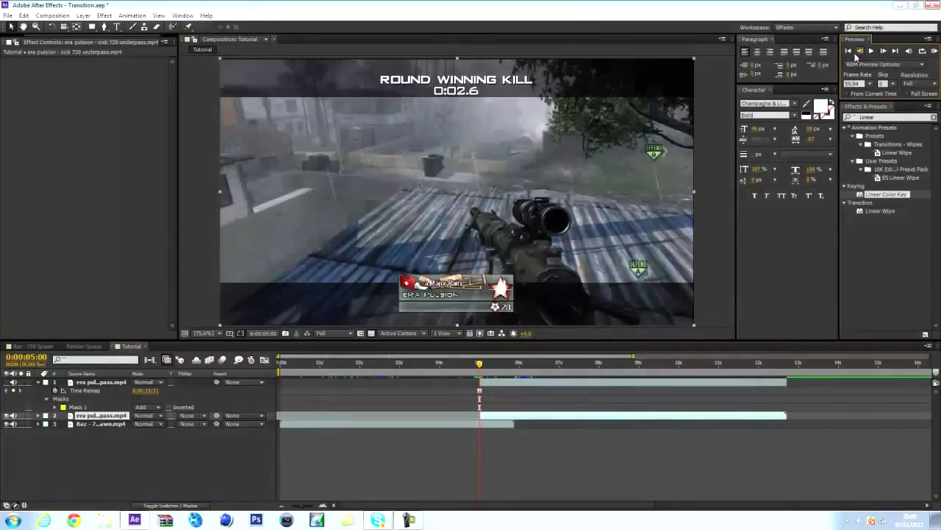
pyautogui.hotkey('ctrl', 'd')
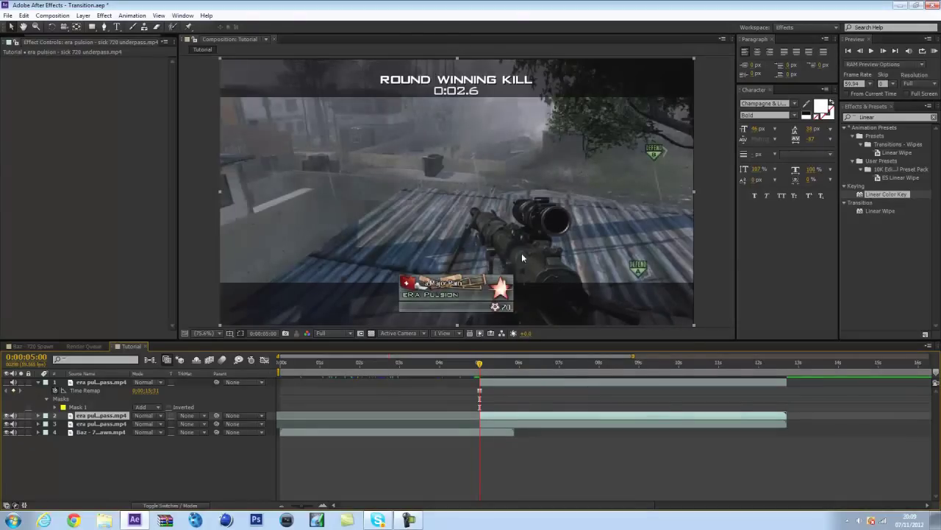
pyautogui.rightClick(490, 418)
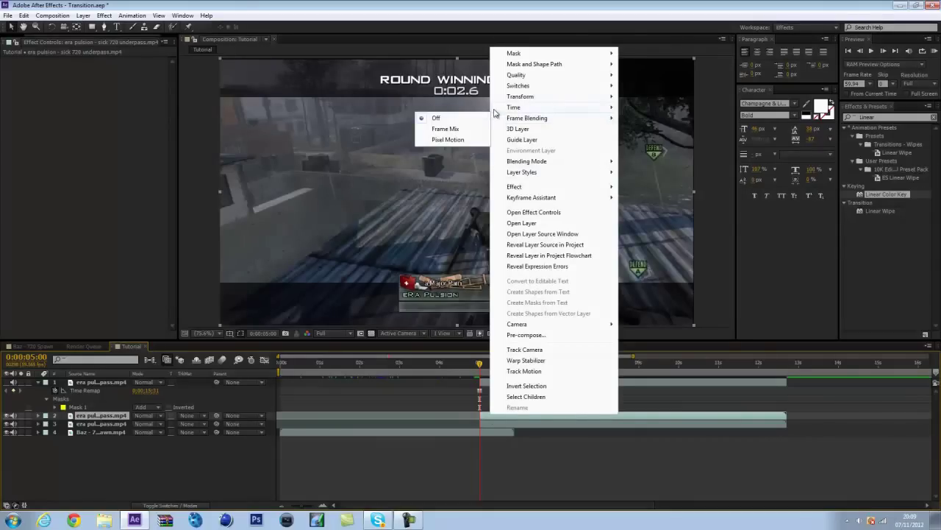
pyautogui.moveTo(514, 110)
pyautogui.click(425, 140)
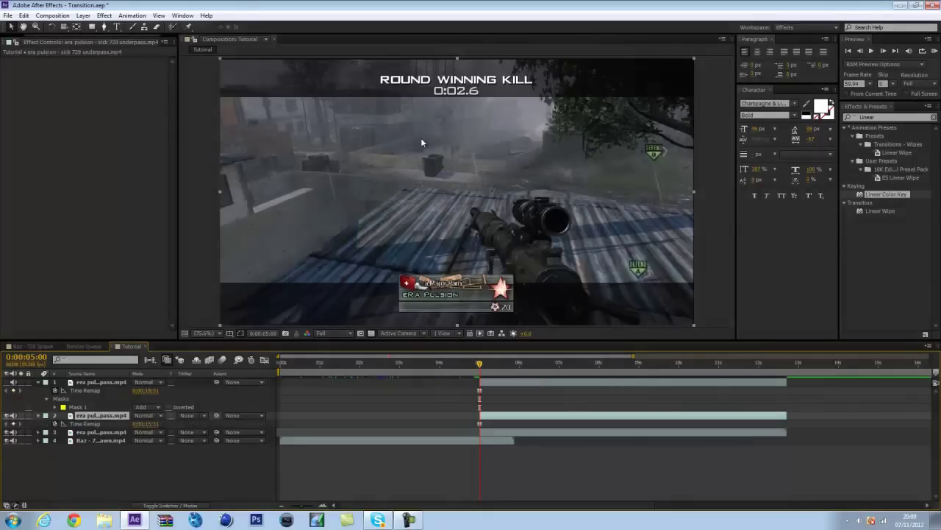
# - Draw a rectangular mask around the player card at the bottom of the frame on the second frozen layer
pyautogui.click(92, 27)
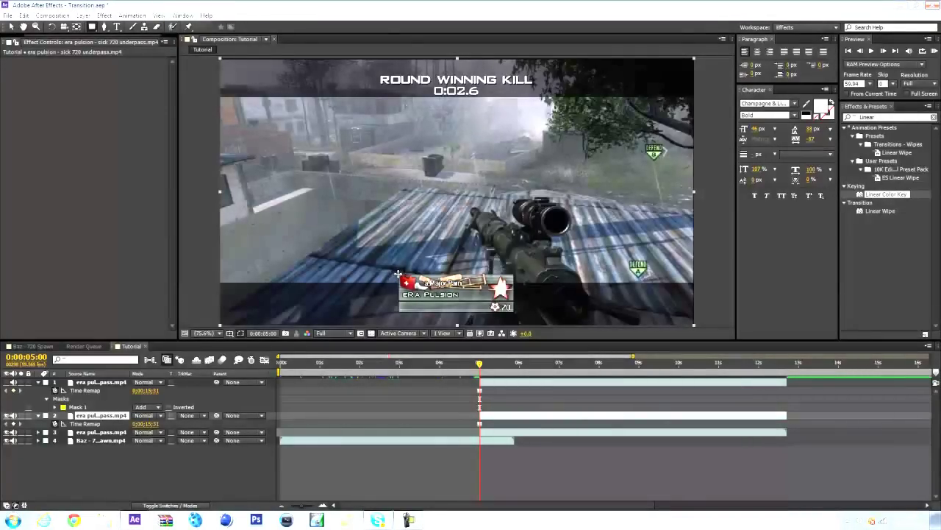
pyautogui.moveTo(398, 275); pyautogui.dragTo(514, 310)
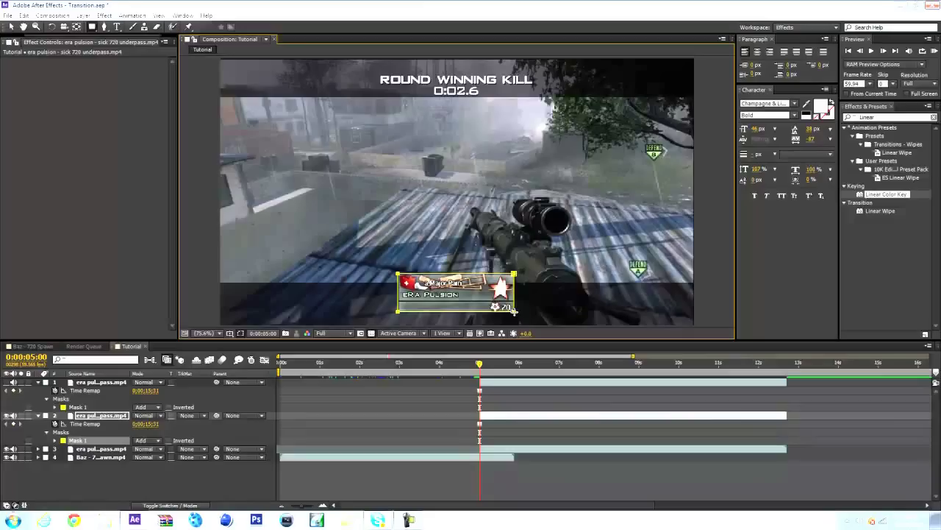
pyautogui.click(11, 26)
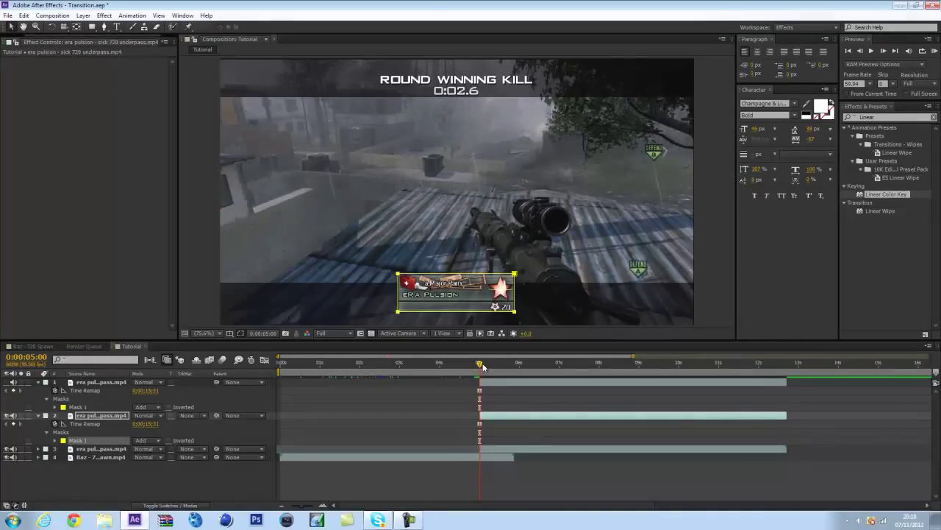
pyautogui.click(495, 448)
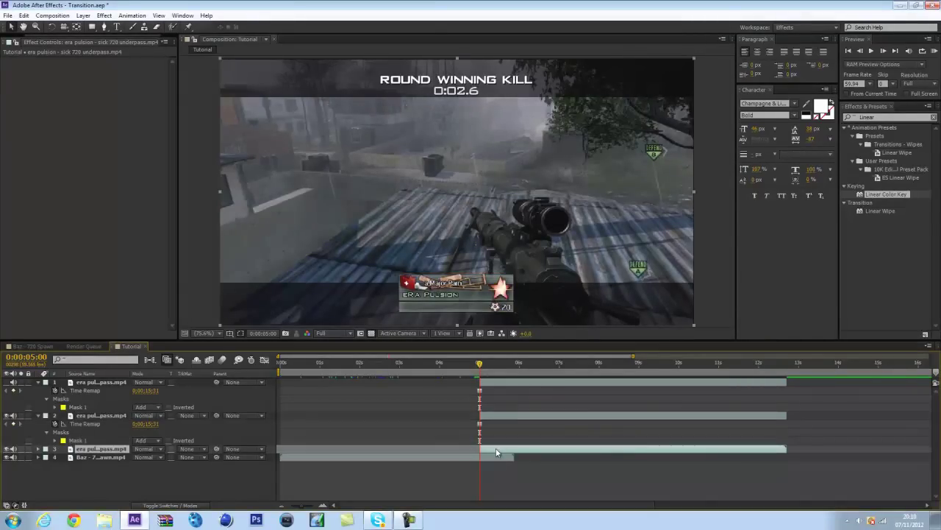
pyautogui.rightClick(496, 448)
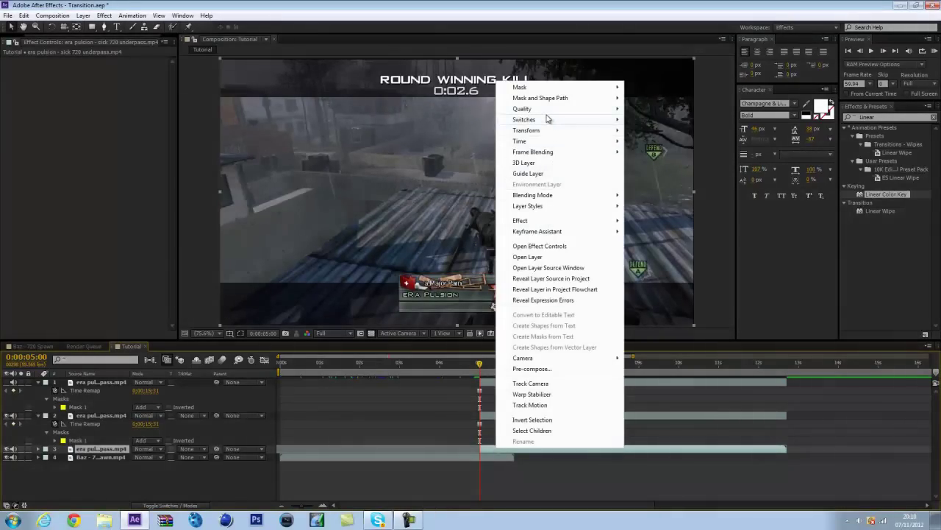
pyautogui.click(495, 470)
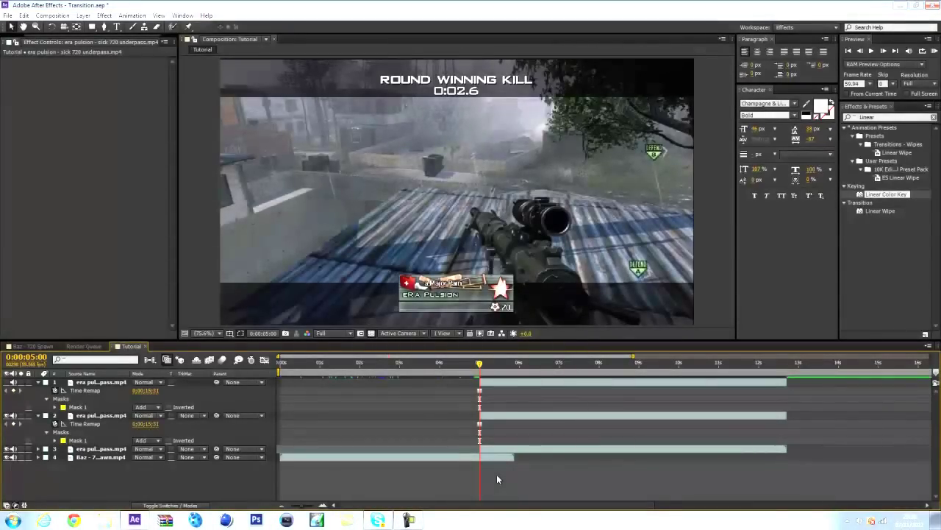
# - Create a black 1280 x 720 px solid and hide it
pyautogui.hotkey('ctrl', 'y')
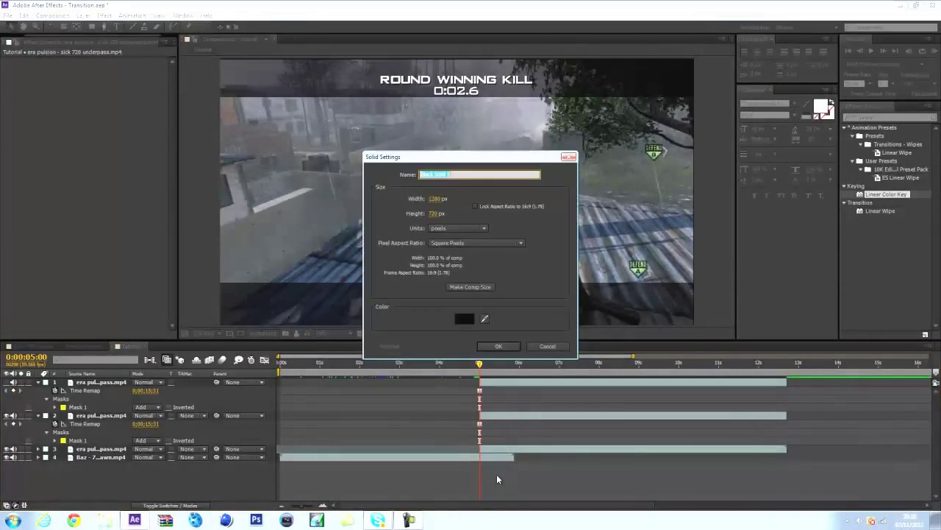
pyautogui.press('Return')
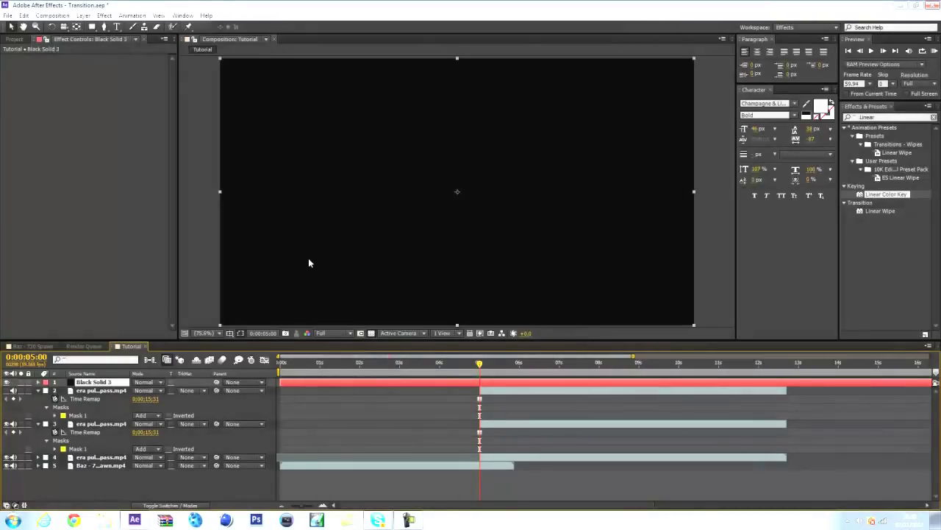
pyautogui.click(7, 382)
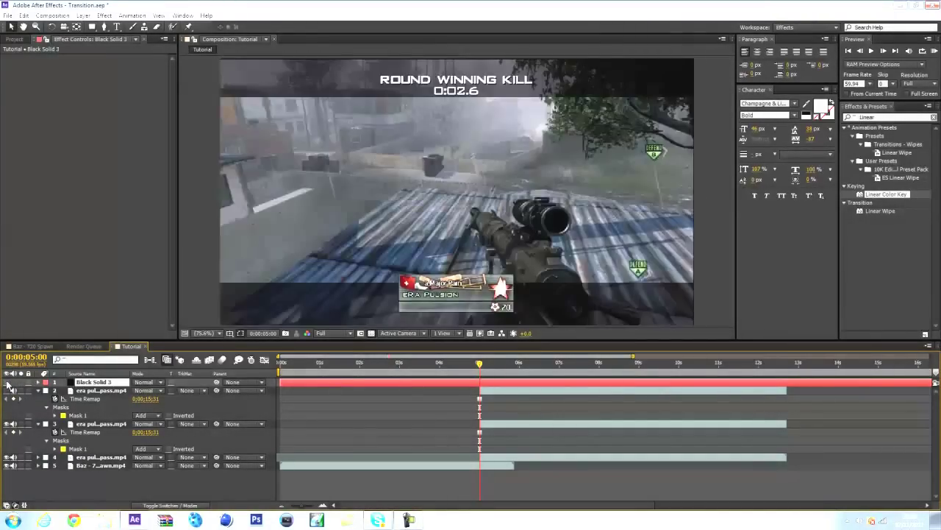
pyautogui.click(7, 381)
pyautogui.click(7, 381)
pyautogui.click(8, 382)
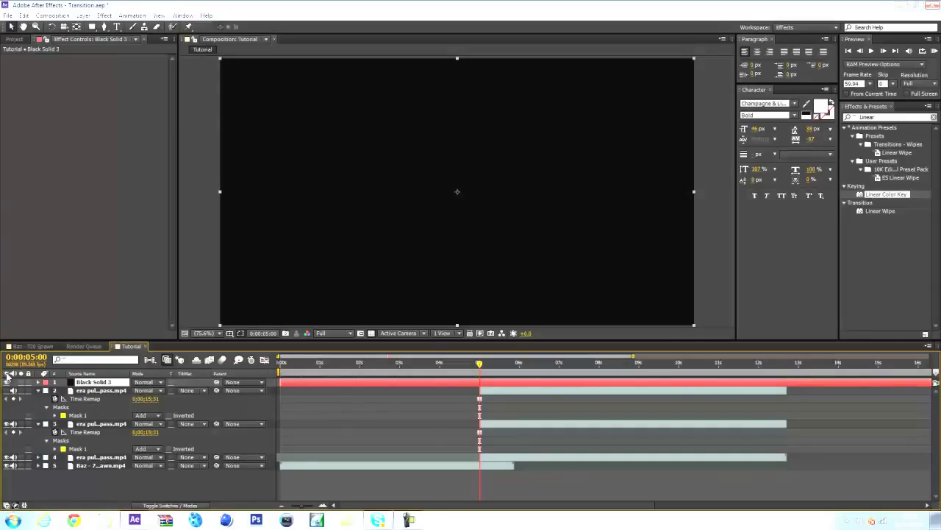
pyautogui.click(7, 381)
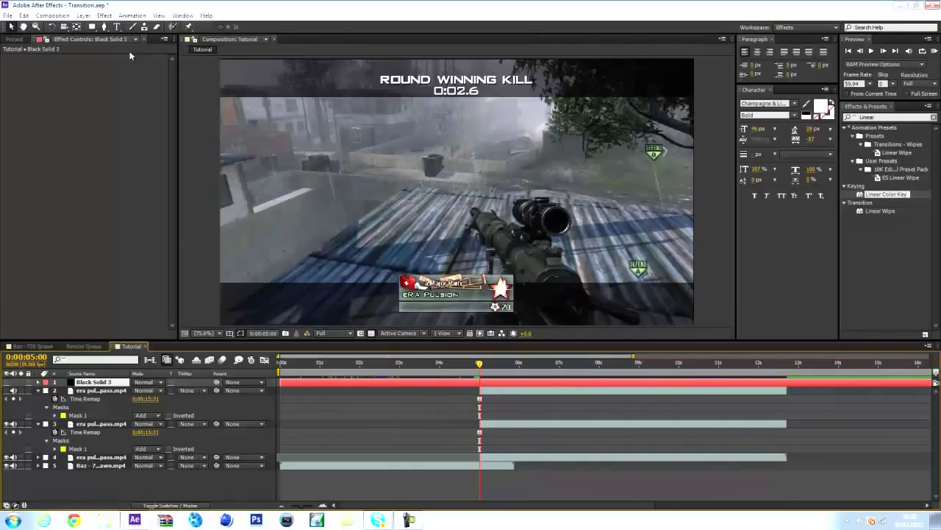
# - Draw a full-width rectangular mask between the two dark killcam bars on the black solid, invert it, and leave the solid hidden
pyautogui.click(92, 27)
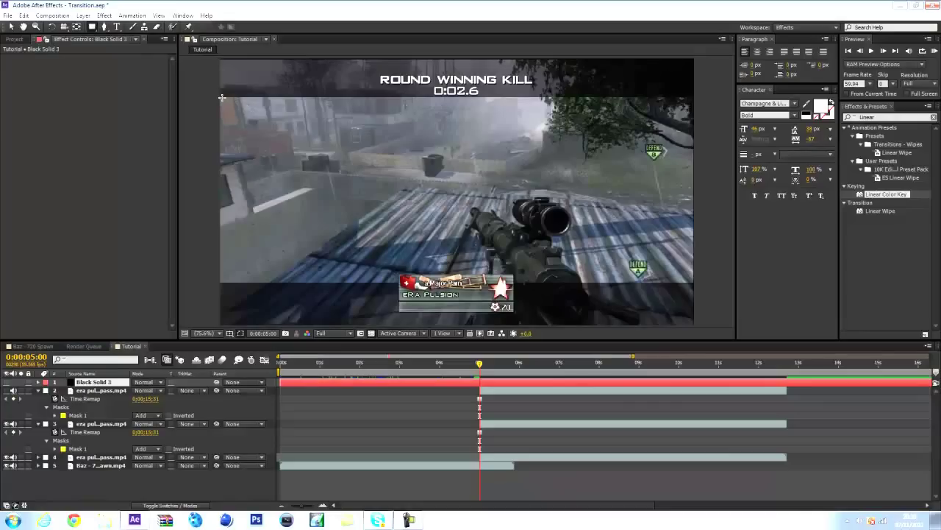
pyautogui.moveTo(219, 96); pyautogui.dragTo(699, 281)
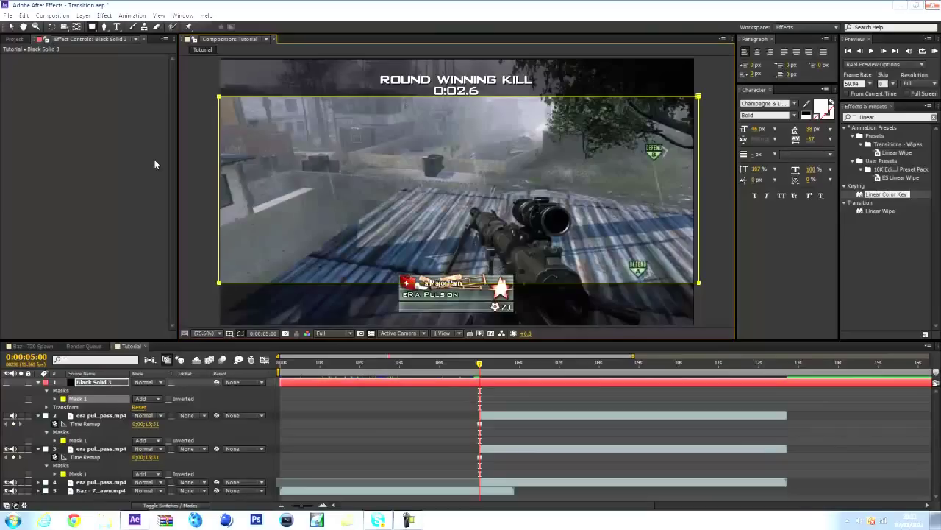
pyautogui.click(11, 27)
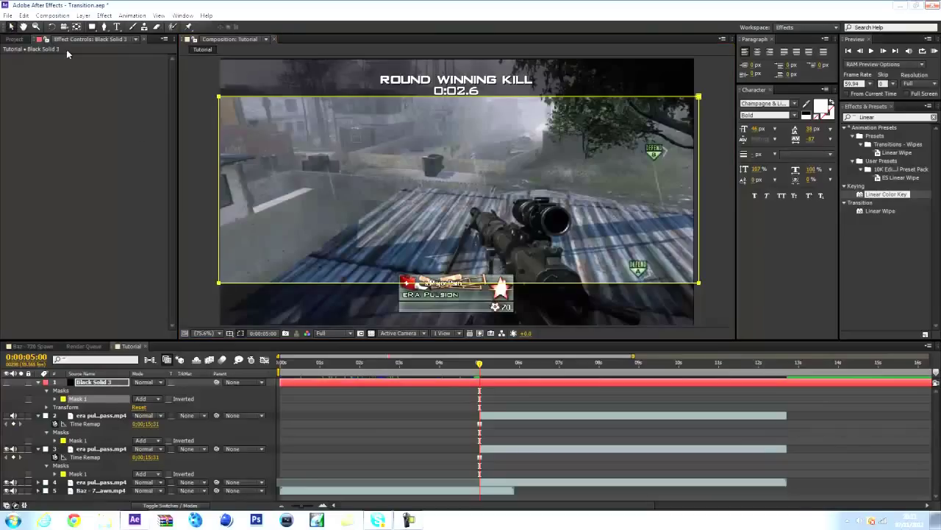
pyautogui.click(168, 399)
pyautogui.click(7, 383)
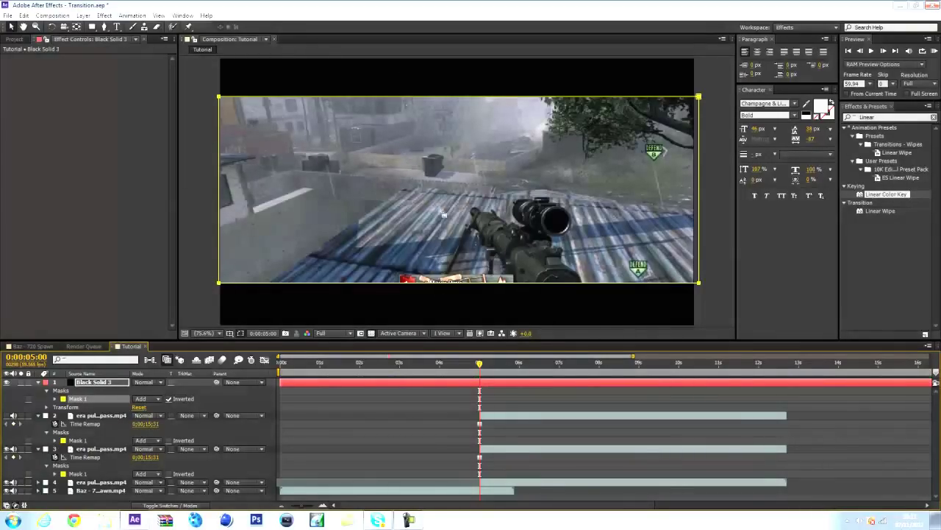
pyautogui.click(7, 381)
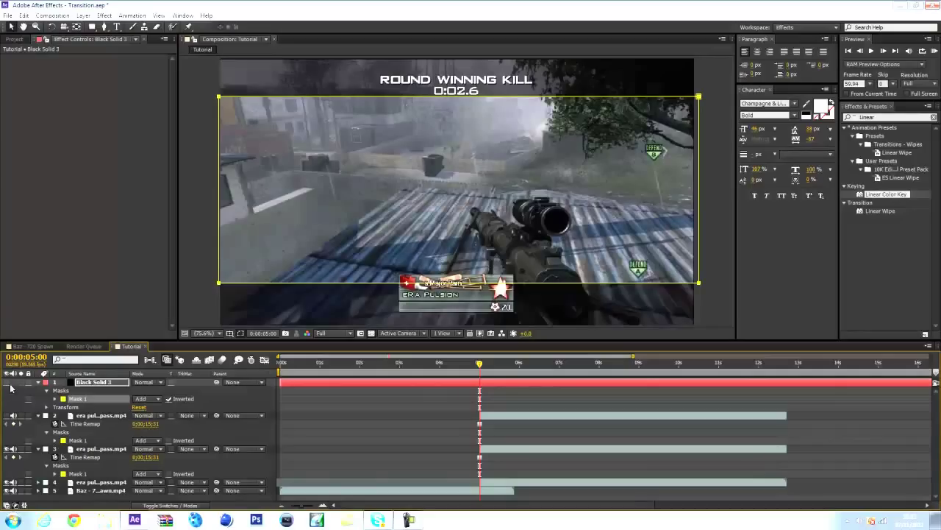
# - Trim the start of the black solid to the current time, 0:00:05:00
pyautogui.click(500, 453)
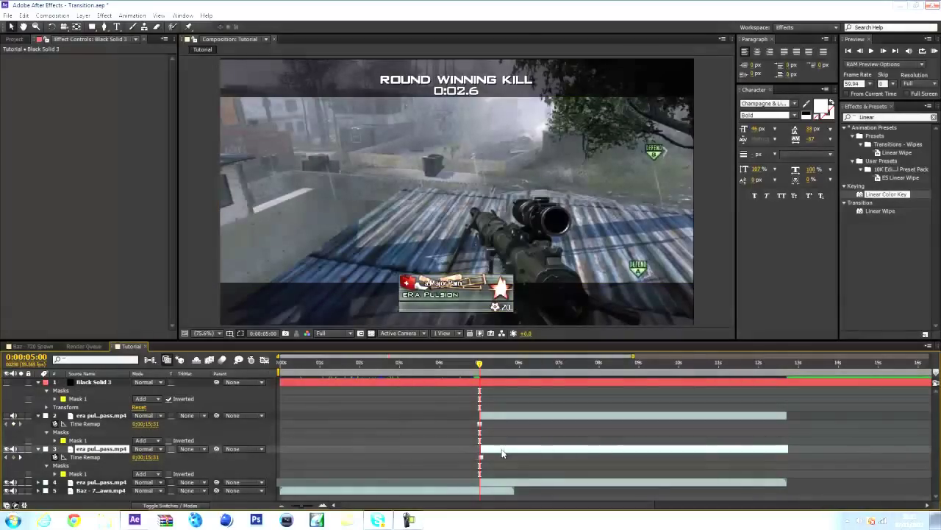
pyautogui.click(496, 383)
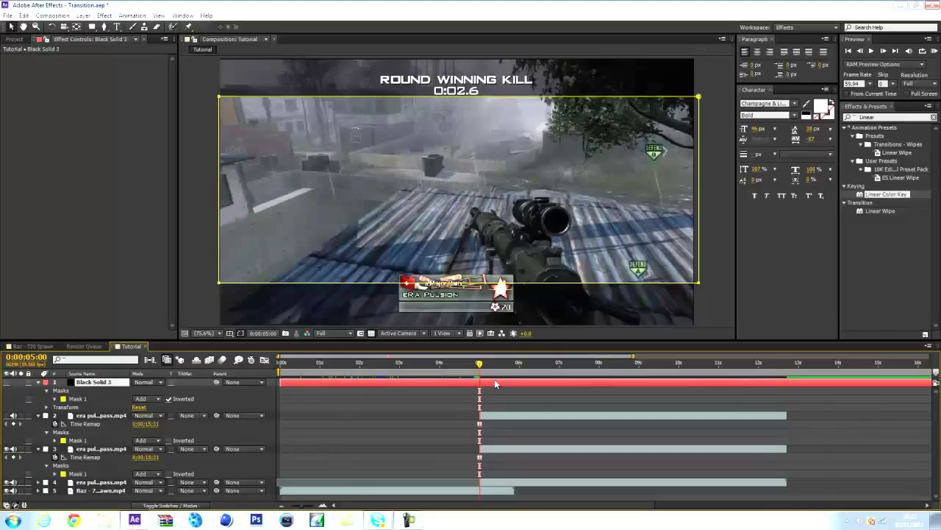
pyautogui.hotkey('alt', '[')
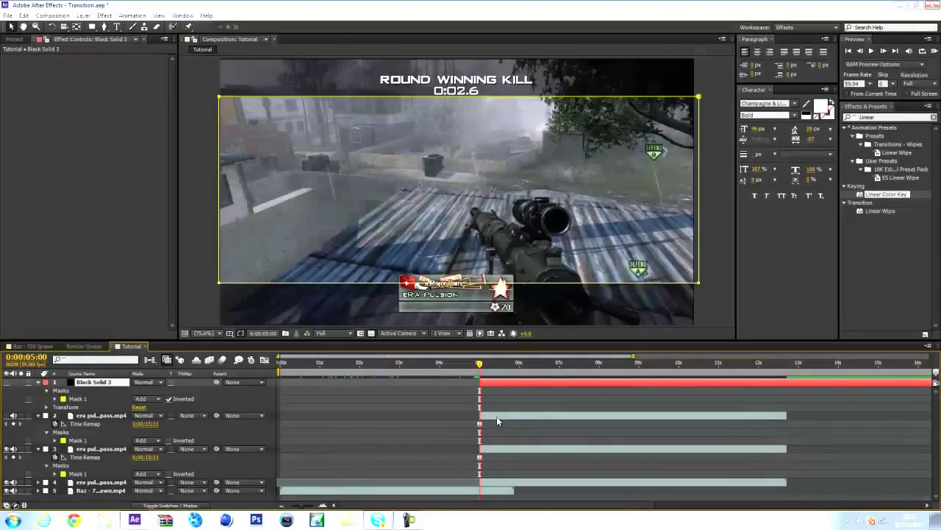
# - Shift the black solid and both frozen masked layers together so they start earlier, at about 0:00:04:42
pyautogui.keyDown('shift'); pyautogui.click(504, 449); pyautogui.keyUp('shift')
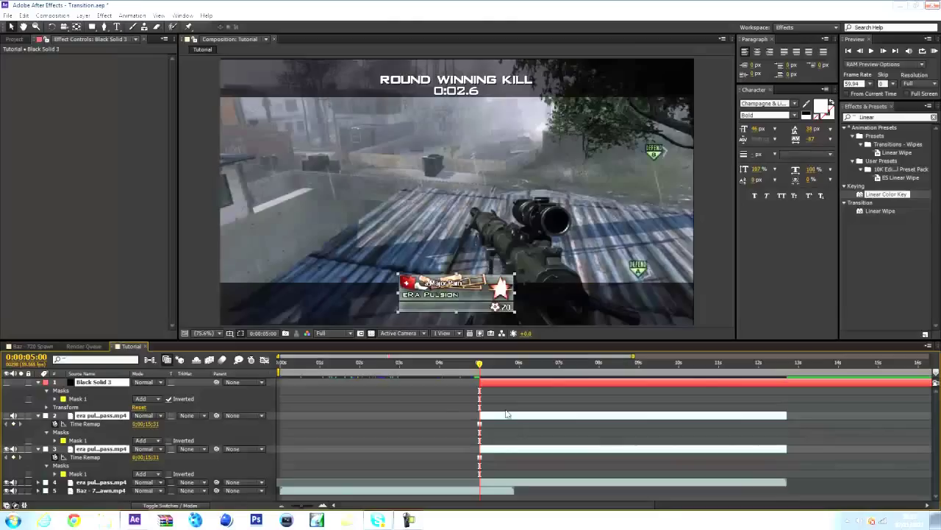
pyautogui.moveTo(506, 417); pyautogui.dragTo(489, 420)
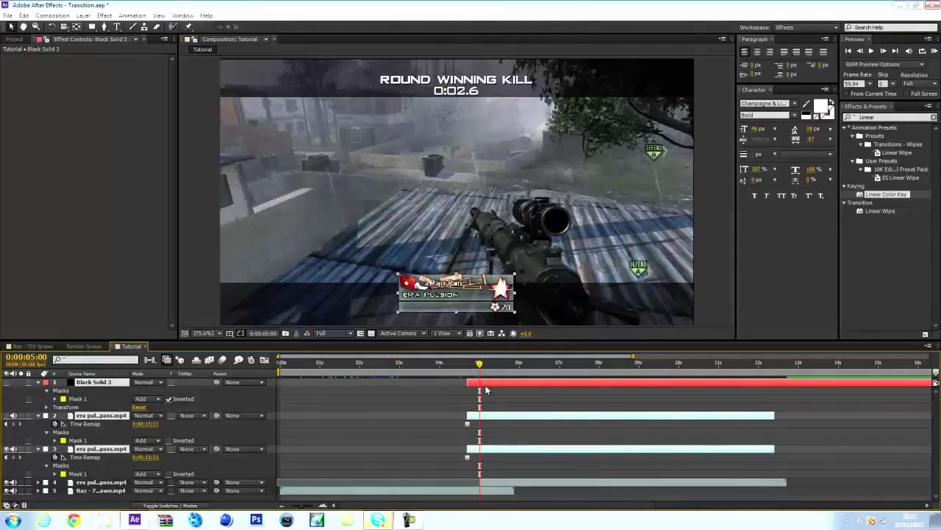
pyautogui.click(485, 437)
# - Apply Linear Color Key to the ROUND WINNING KILL layer with a black key color (000000) and 100% matching softness
pyautogui.moveTo(480, 363)
pyautogui.mouseDown()
pyautogui.moveTo(467, 364)
pyautogui.moveTo(474, 366)
pyautogui.mouseUp()
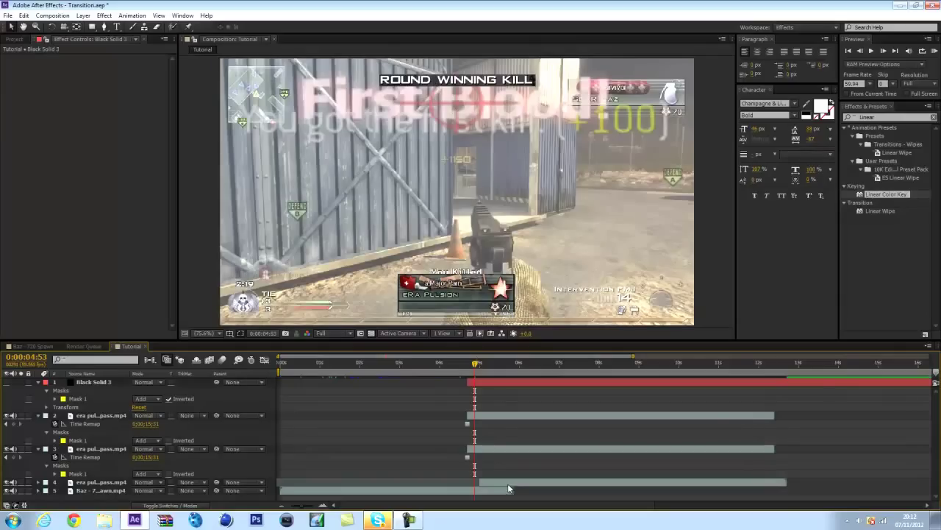
pyautogui.click(92, 416)
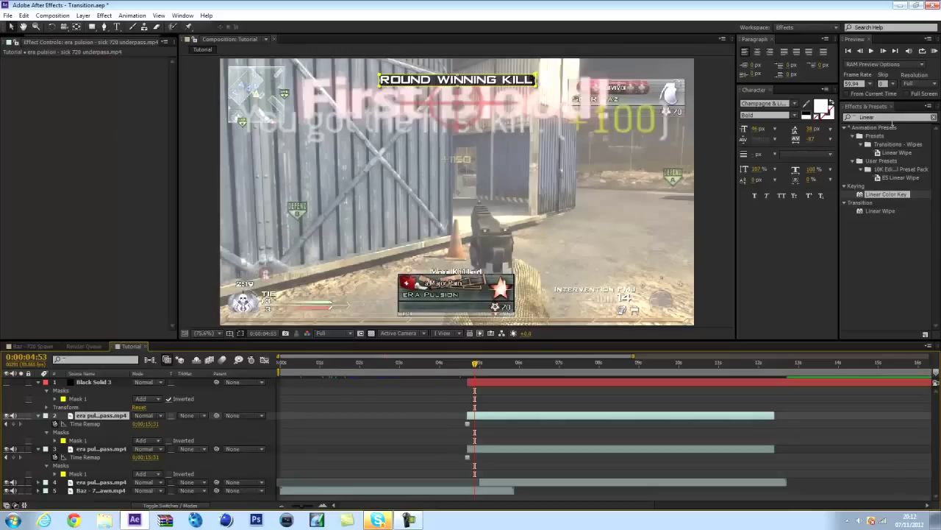
pyautogui.moveTo(885, 197); pyautogui.dragTo(525, 416)
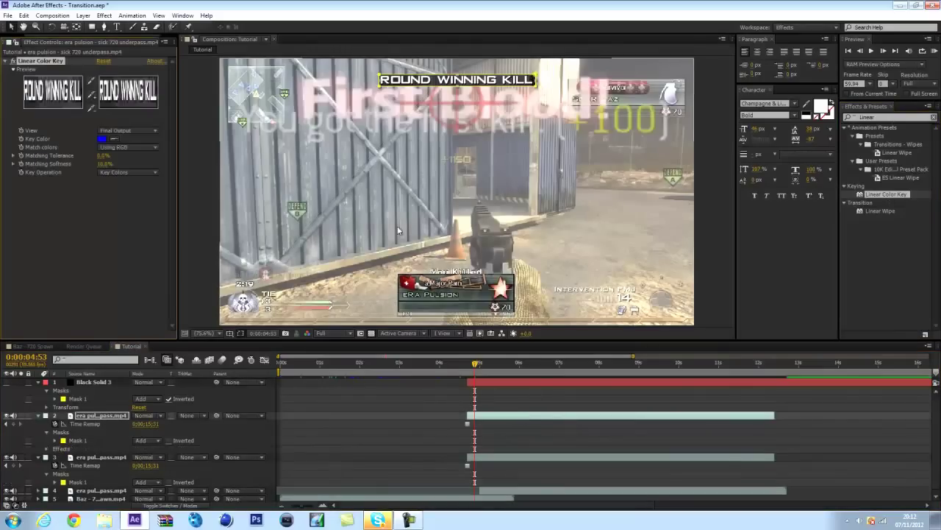
pyautogui.click(101, 139)
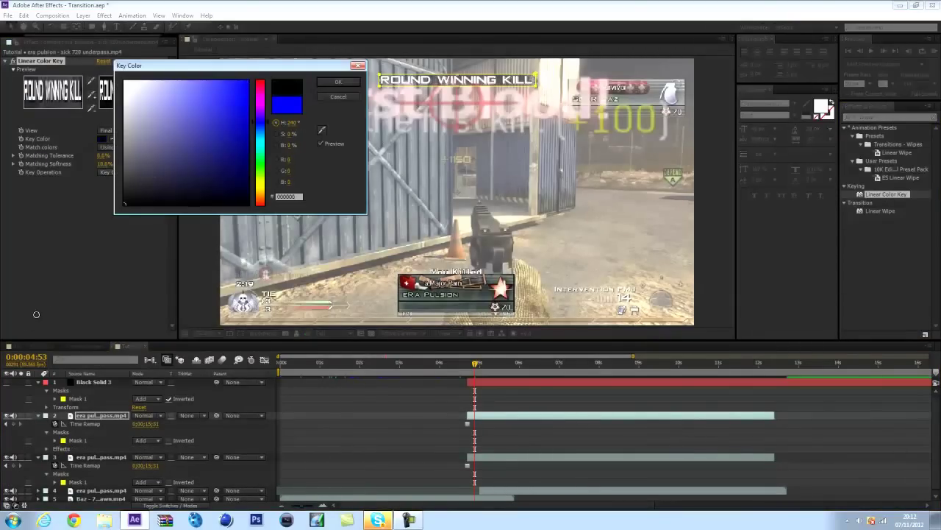
pyautogui.click(338, 82)
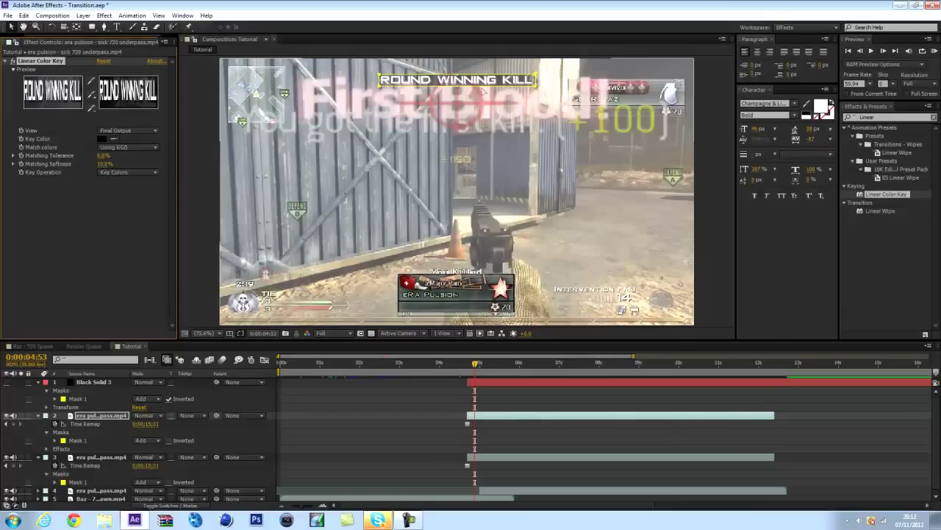
pyautogui.click(201, 145)
pyautogui.click(201, 142)
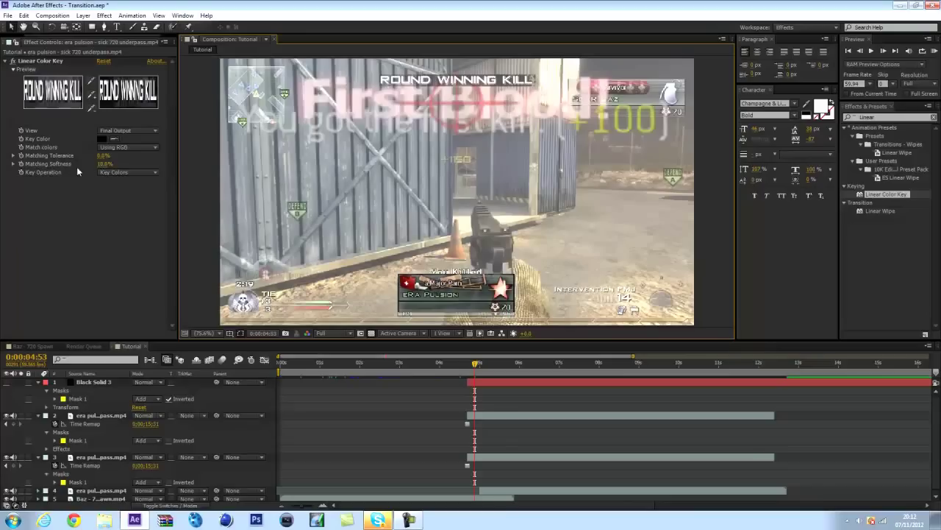
pyautogui.moveTo(103, 166); pyautogui.dragTo(170, 170)
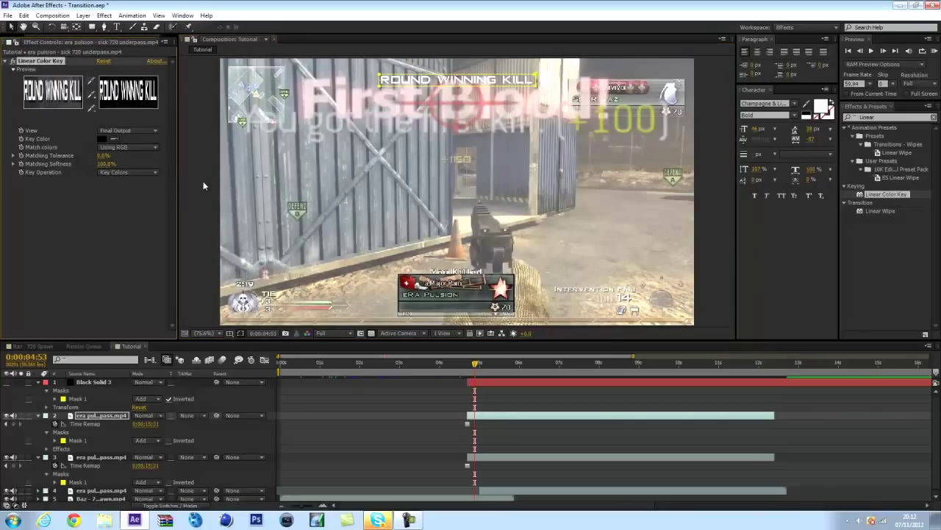
pyautogui.click(195, 179)
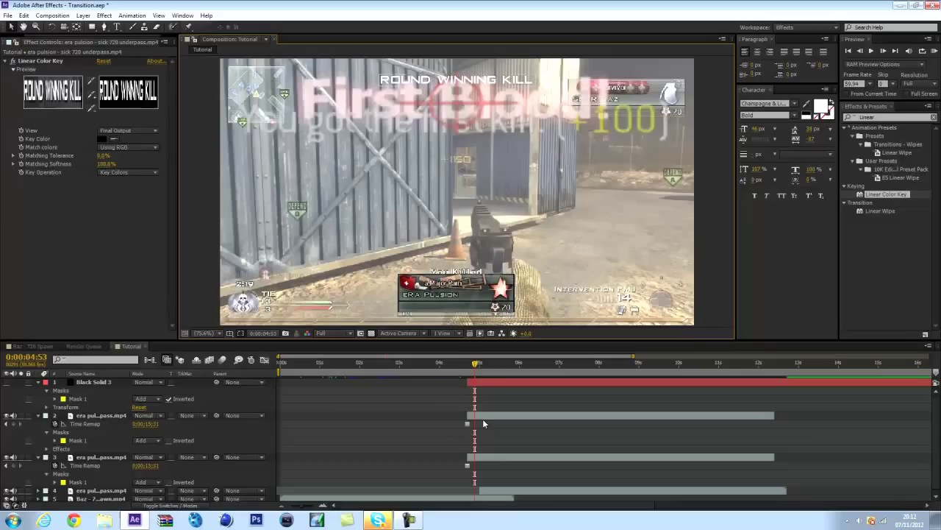
# - Set the Mask Feather of the player card layer's mask to 6 pixels
pyautogui.click(485, 457)
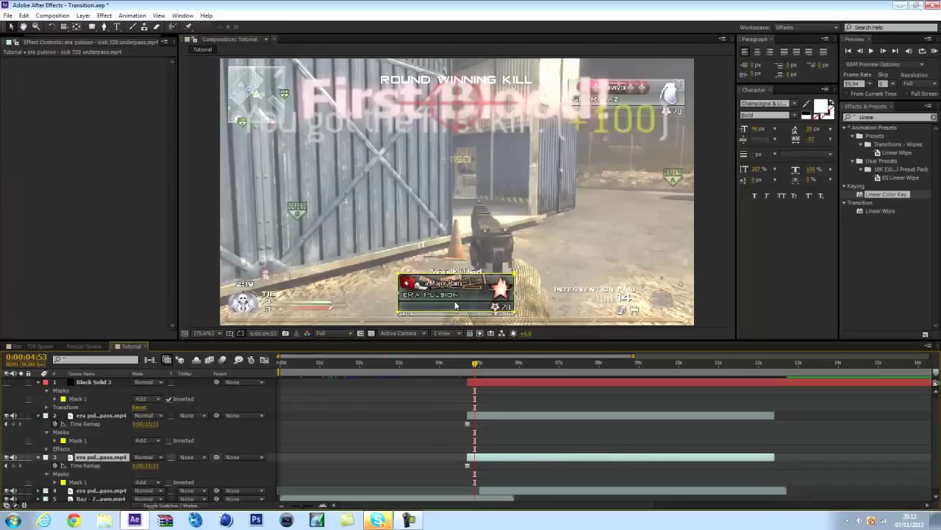
pyautogui.click(239, 334)
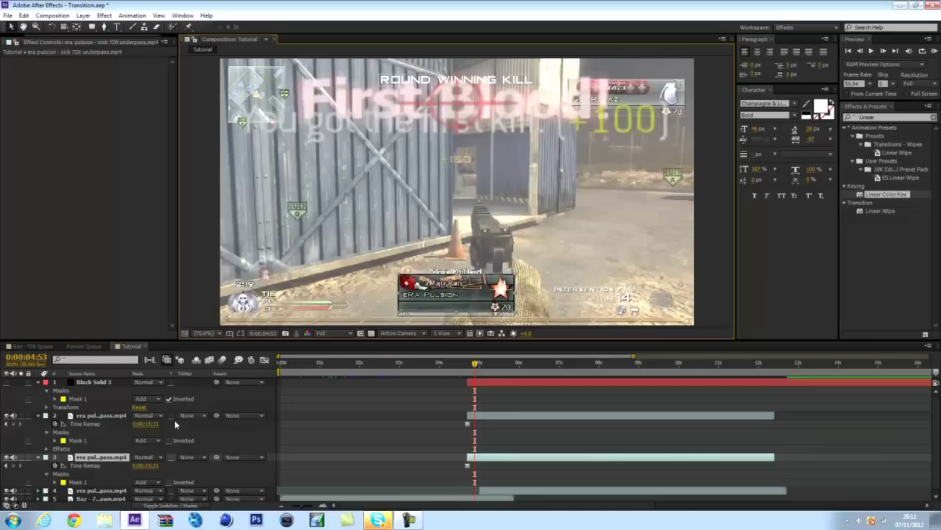
pyautogui.click(54, 482)
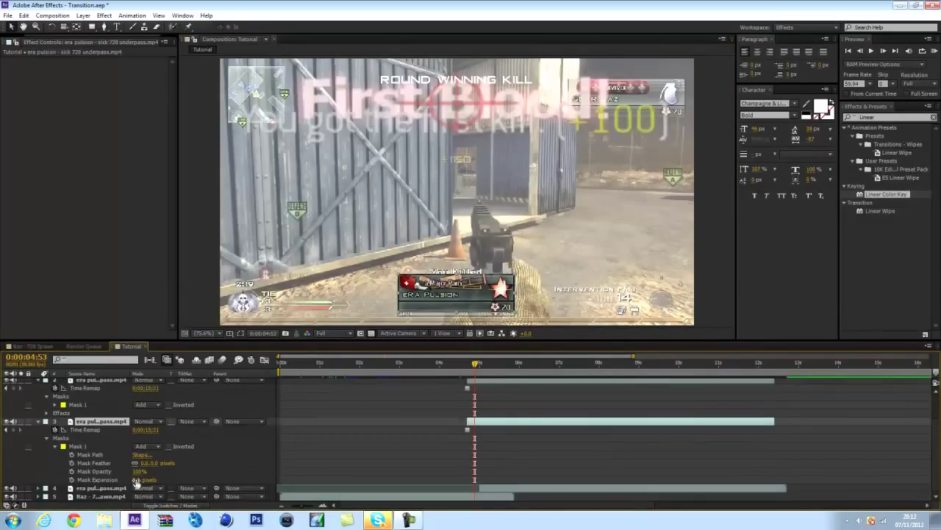
pyautogui.moveTo(150, 463); pyautogui.dragTo(153, 464)
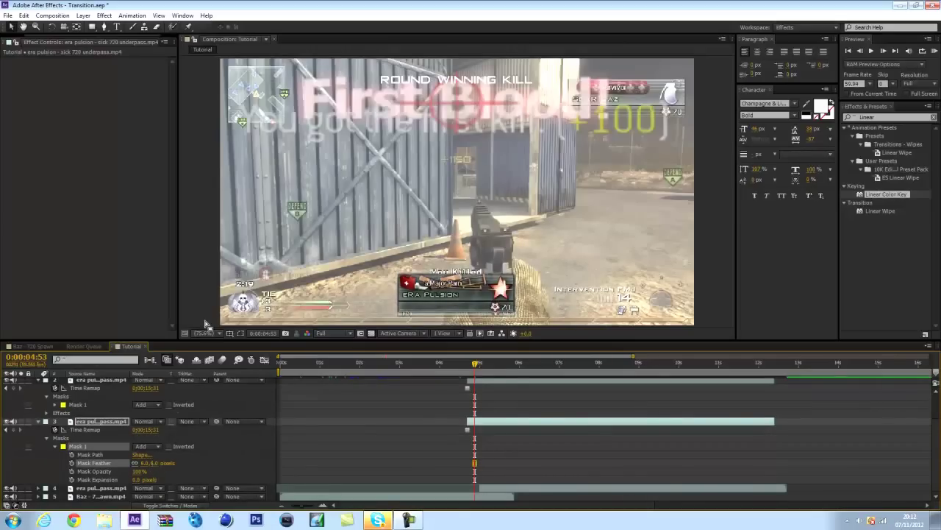
pyautogui.click(201, 285)
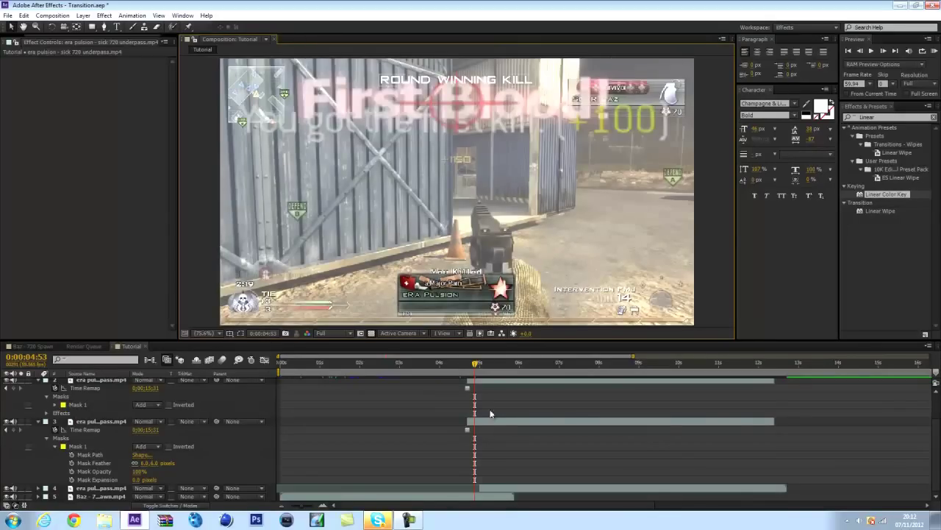
# - Move the current time to 0:00:04:42 and reveal the Scale property of the black solid and both frozen layers
pyautogui.scroll(2, 486, 434)
pyautogui.moveTo(476, 368); pyautogui.dragTo(467, 366)
pyautogui.moveTo(302, 507); pyautogui.dragTo(280, 506)
pyautogui.scroll(-2, 365, 445)
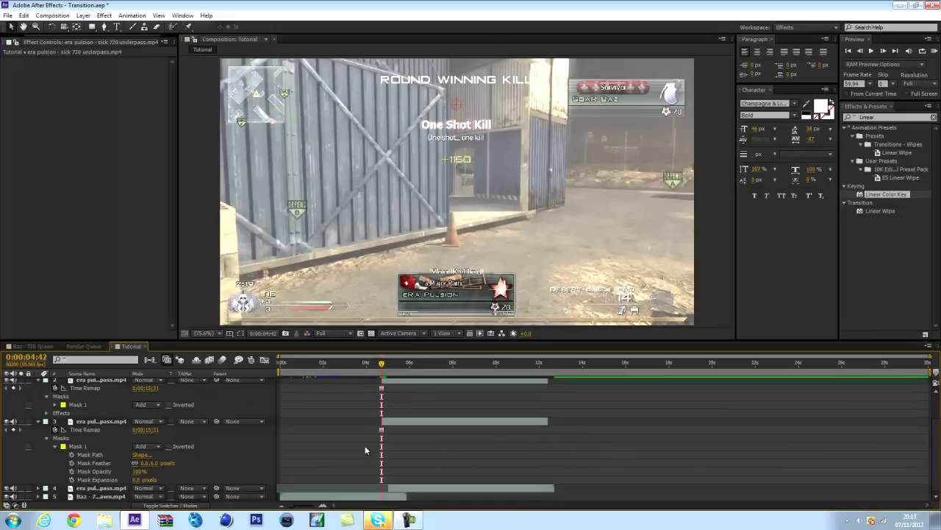
pyautogui.click(324, 506)
pyautogui.scroll(3, 625, 411)
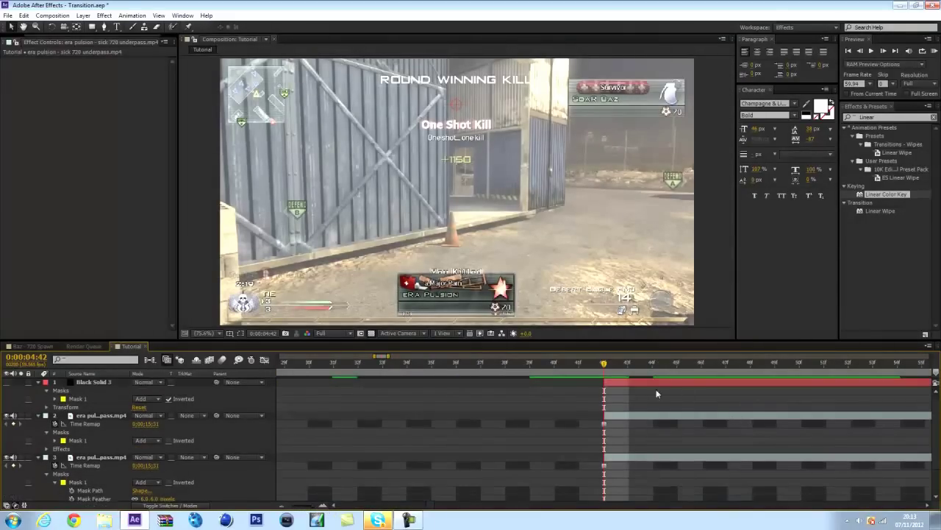
pyautogui.click(85, 394)
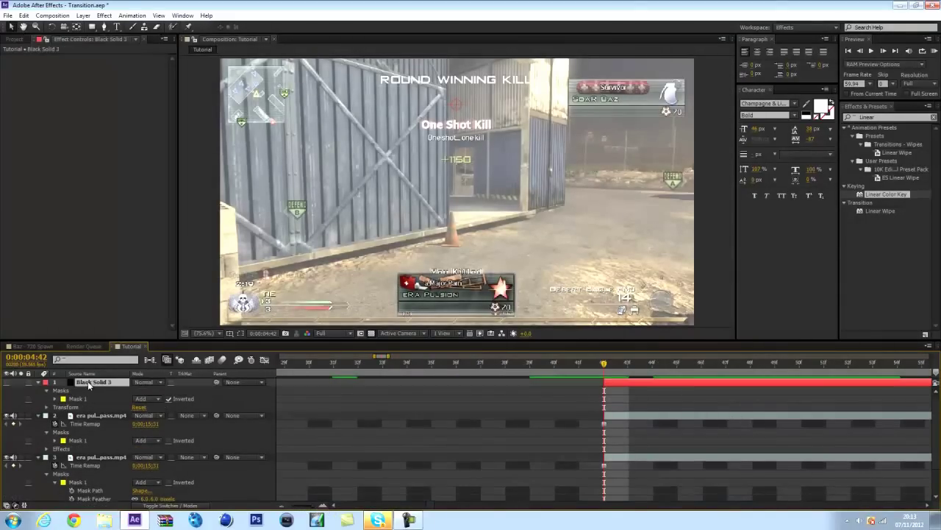
pyautogui.press('s')
pyautogui.click(86, 401)
pyautogui.press('s')
pyautogui.click(87, 415)
pyautogui.press('s')
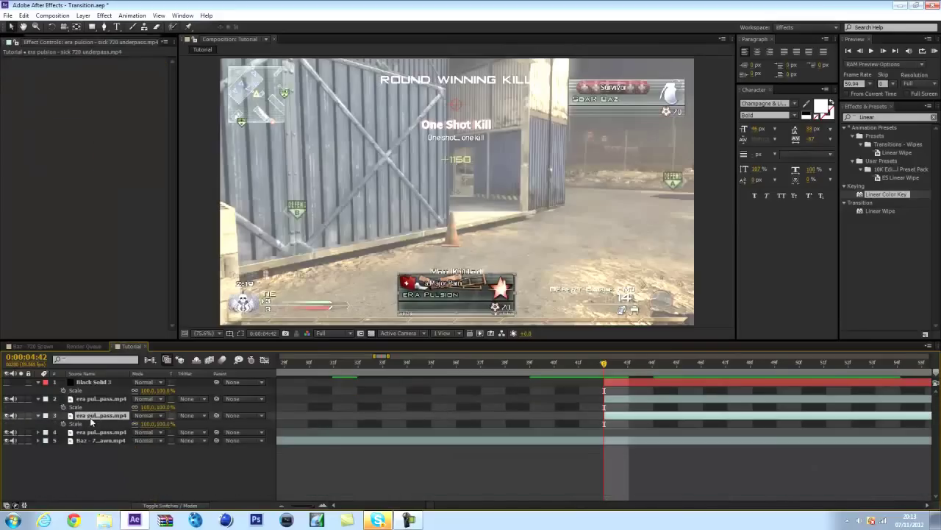
# - Set the Scale of the black solid and both frozen layers to 213% and keyframe it at 0:00:04:42
pyautogui.click(148, 423)
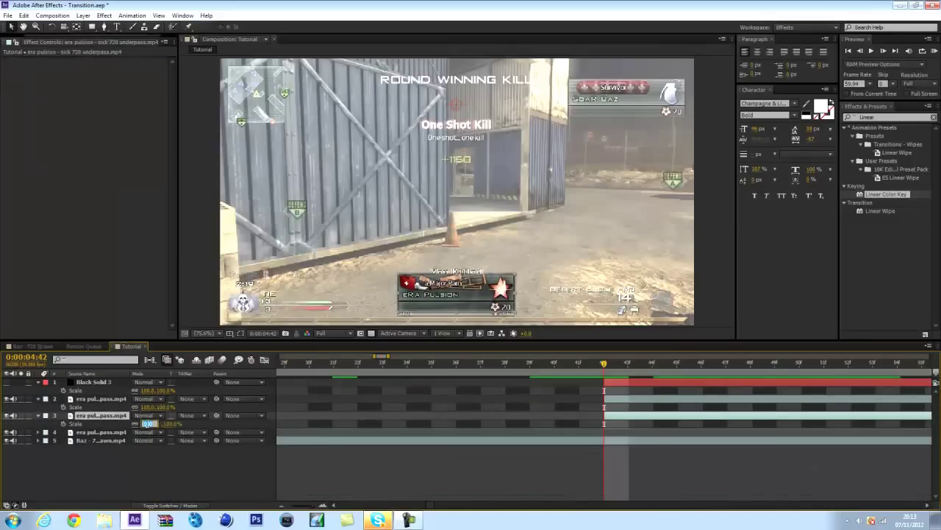
pyautogui.click(147, 407)
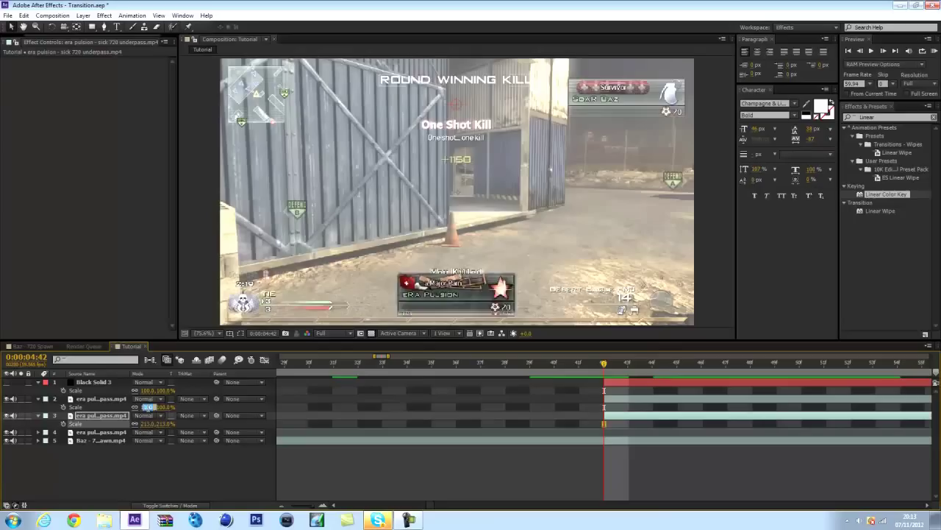
pyautogui.write('213.0,213')
pyautogui.press('Return')
pyautogui.click(148, 390)
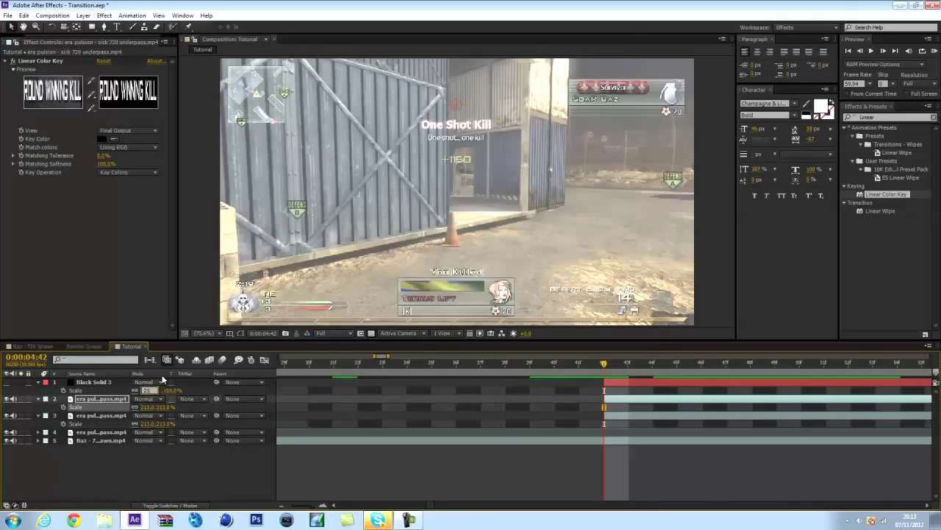
pyautogui.write('213')
pyautogui.press('Return')
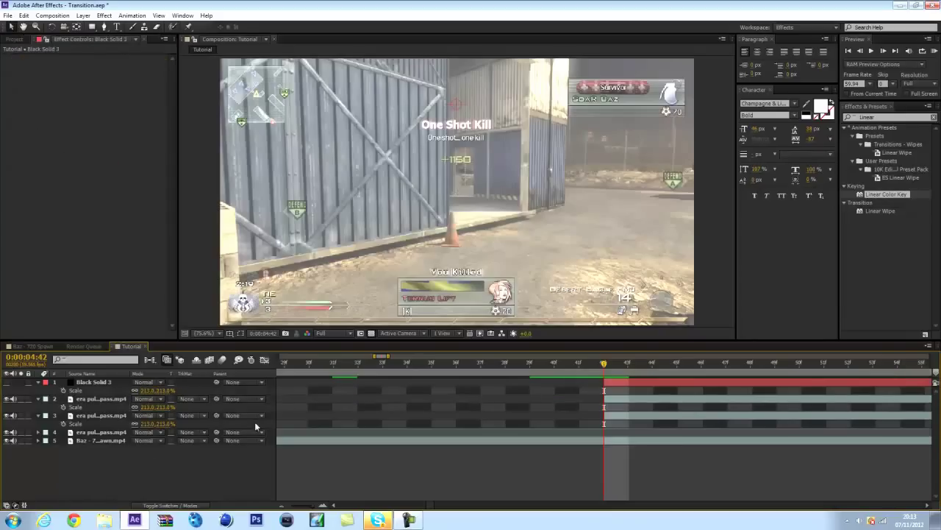
pyautogui.moveTo(63, 424); pyautogui.dragTo(64, 390)
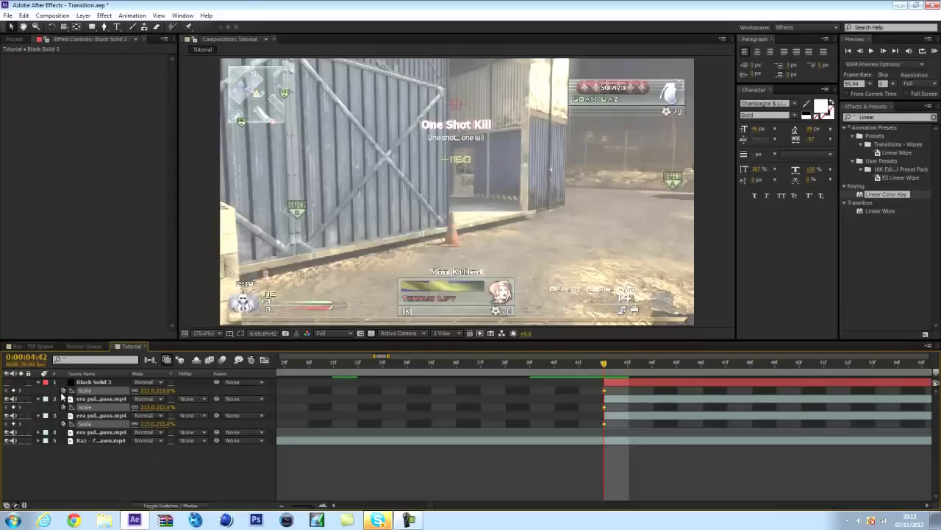
# - Move the current time to 0:00:05:00 and keyframe the Scale of the black solid and both frozen layers at 100%
pyautogui.moveTo(303, 507); pyautogui.dragTo(298, 510)
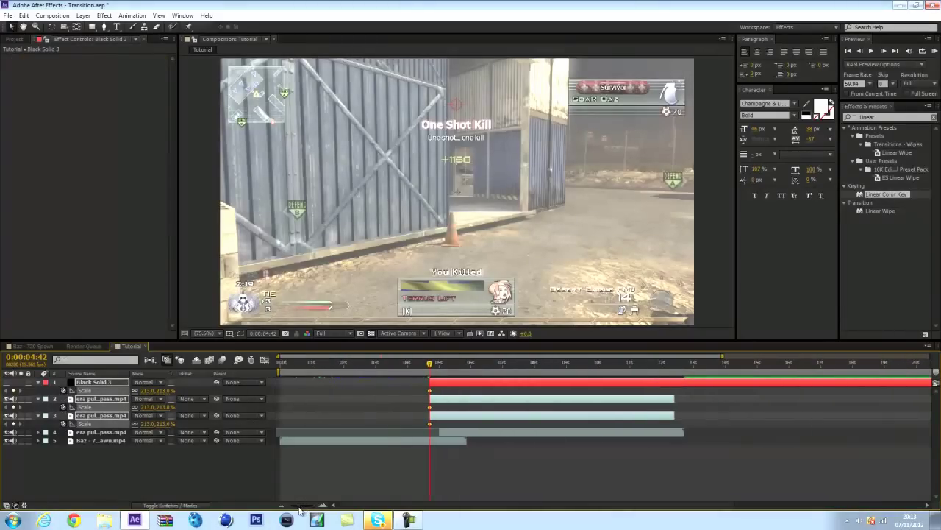
pyautogui.moveTo(442, 363); pyautogui.dragTo(448, 364)
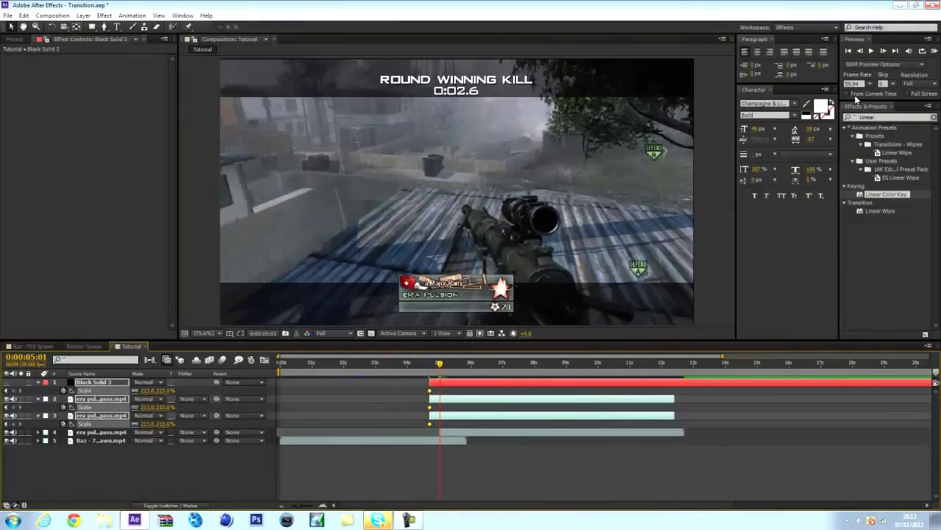
pyautogui.click(863, 50)
pyautogui.click(863, 51)
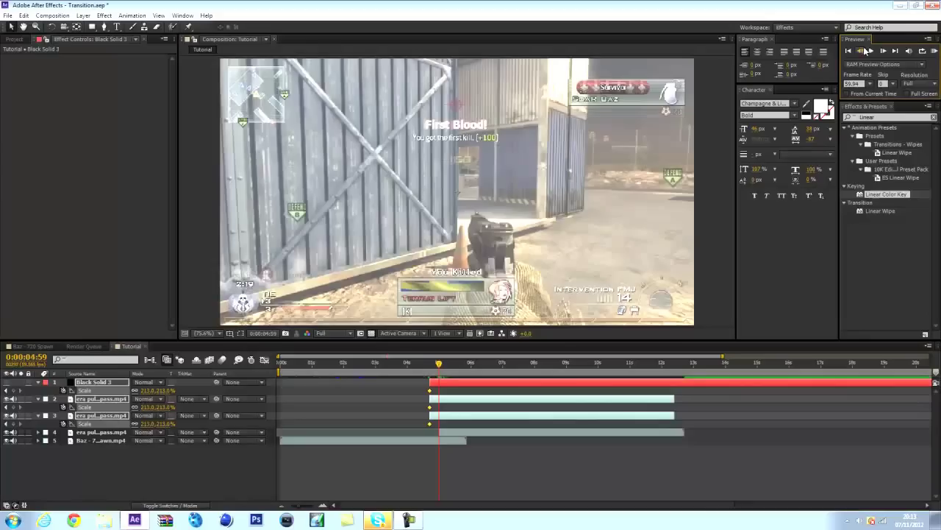
pyautogui.click(884, 51)
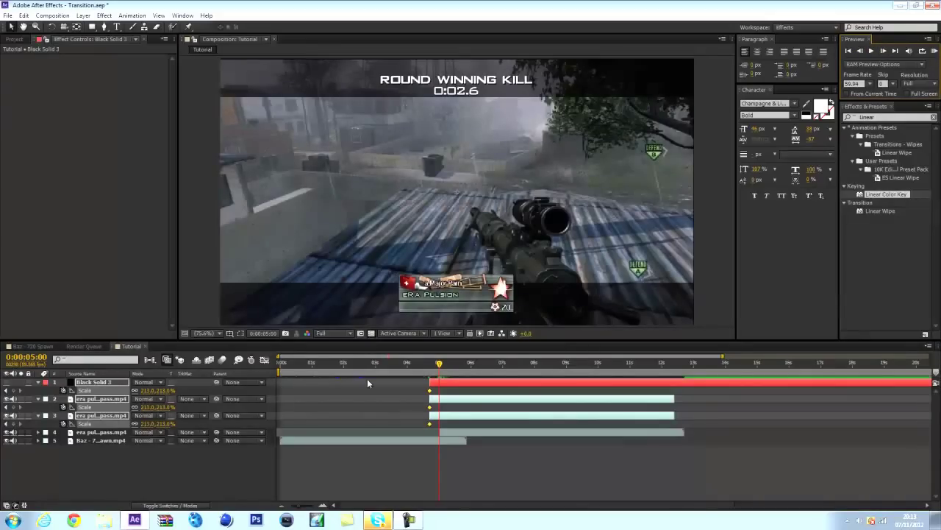
pyautogui.click(164, 423)
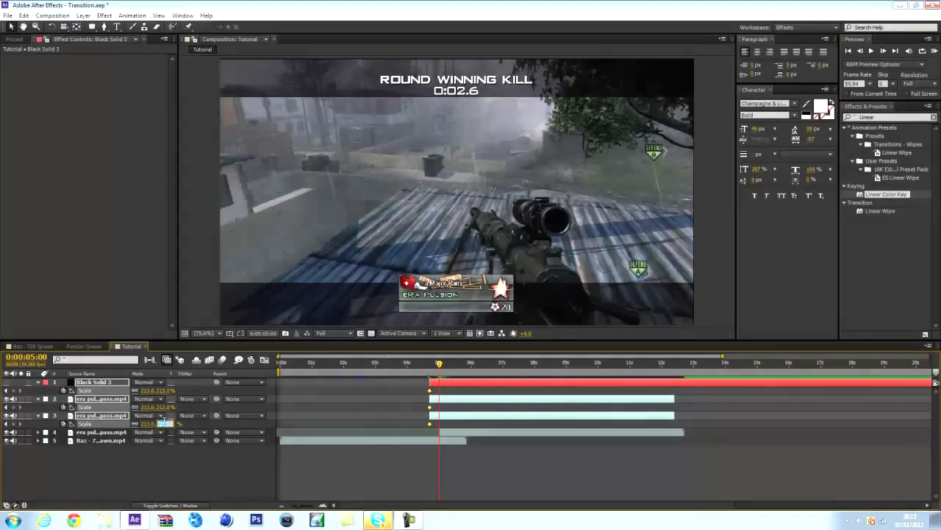
pyautogui.write('100')
pyautogui.press('Return')
pyautogui.click(165, 406)
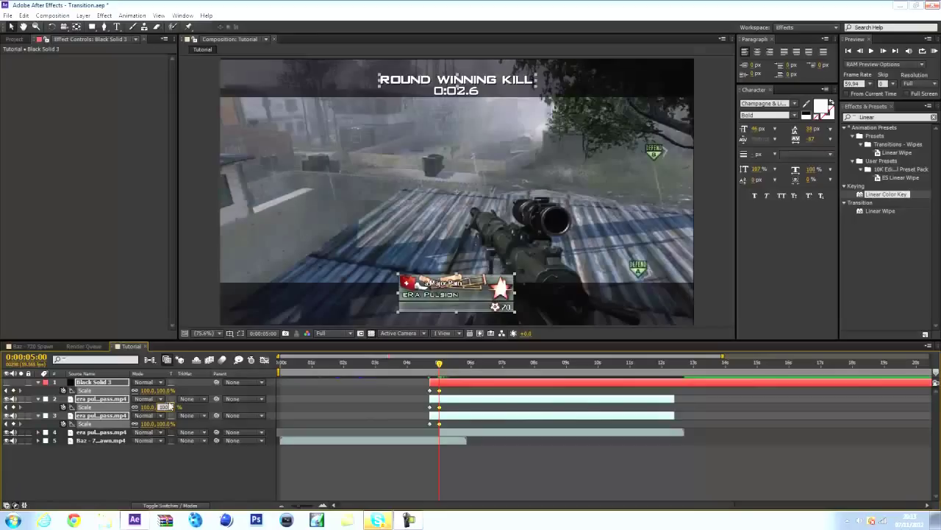
pyautogui.click(198, 407)
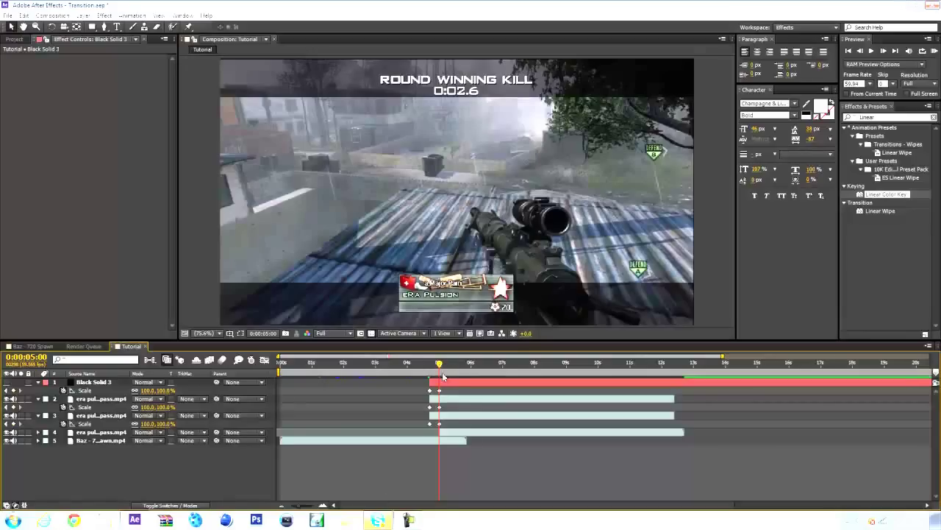
# - Trim the ends of the black solid and both frozen layers to 0:00:05:16
pyautogui.moveTo(439, 364); pyautogui.dragTo(448, 370)
pyautogui.click(454, 416)
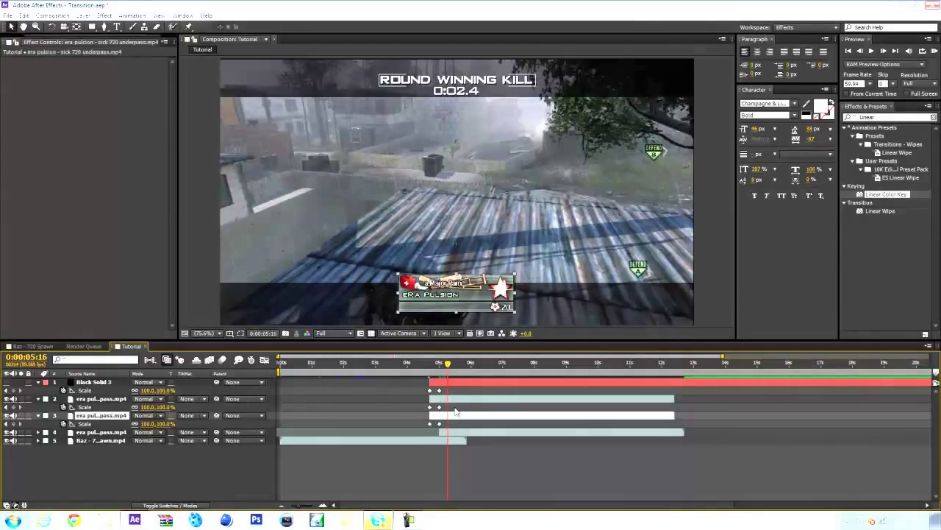
pyautogui.keyDown('shift'); pyautogui.click(456, 382); pyautogui.keyUp('shift')
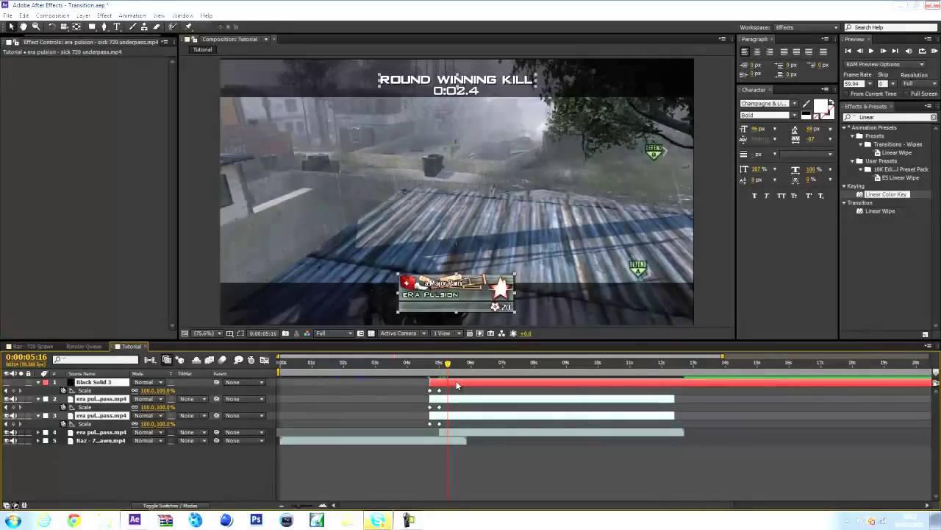
pyautogui.hotkey('alt', ']')
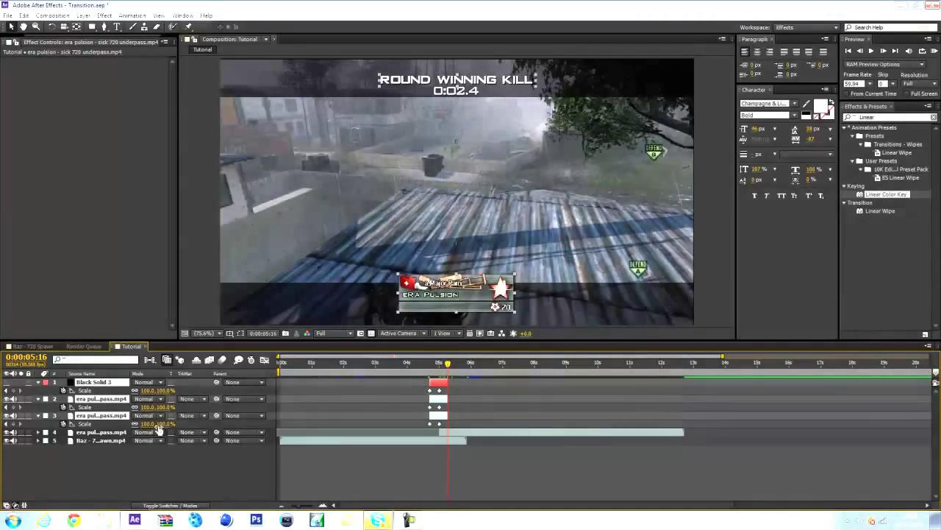
# - Reveal the Opacity property of the black solid and both frozen layers and return the current time to 0:00:05:00
pyautogui.press('t')
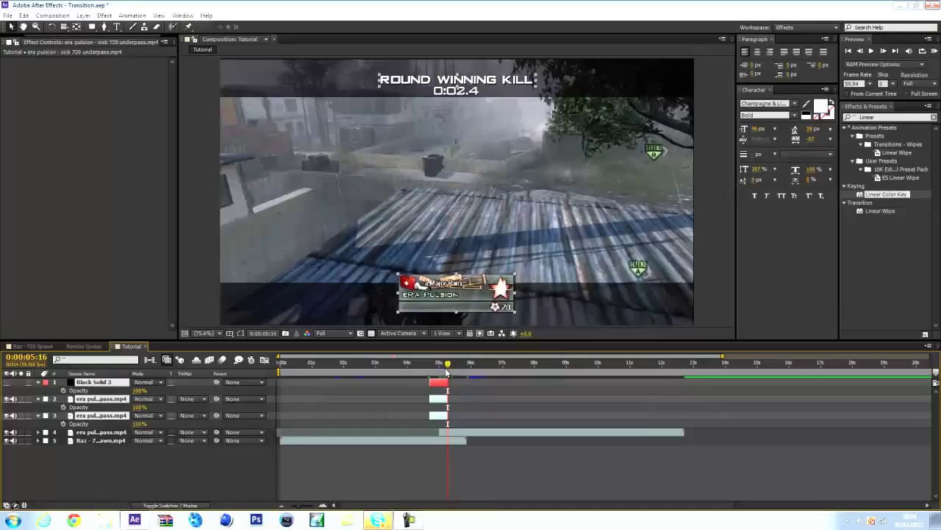
pyautogui.click(440, 363)
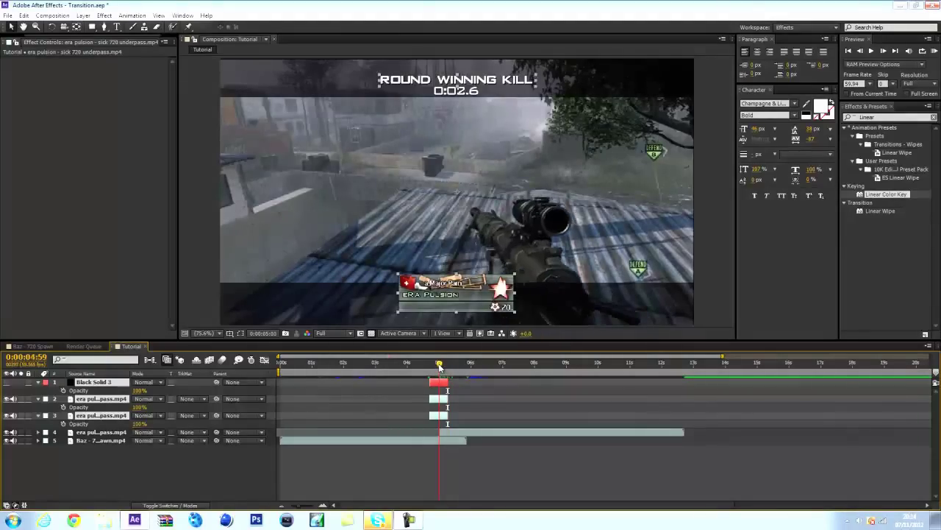
pyautogui.click(438, 363)
pyautogui.click(439, 363)
pyautogui.click(141, 448)
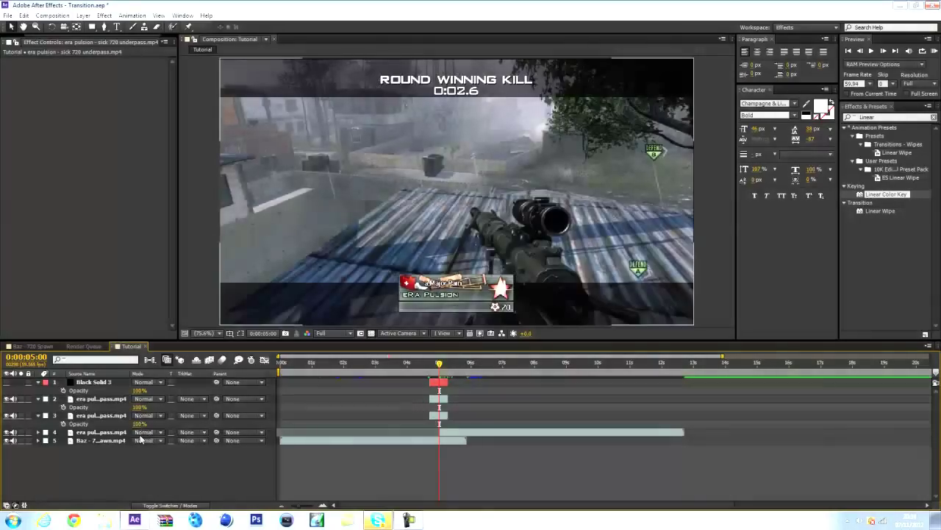
# - Move the Black Solid 3 layer below both frozen layers in the layer order
pyautogui.click(107, 383)
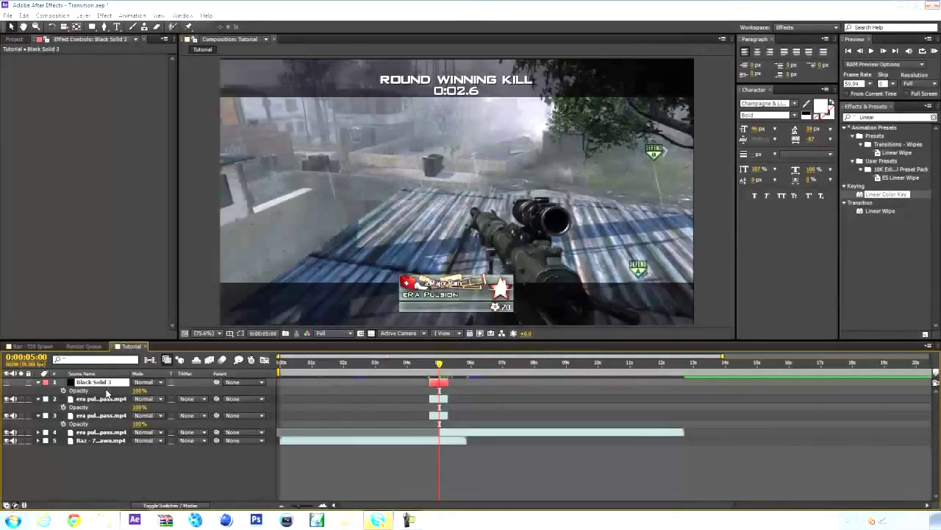
pyautogui.moveTo(114, 406); pyautogui.dragTo(113, 421)
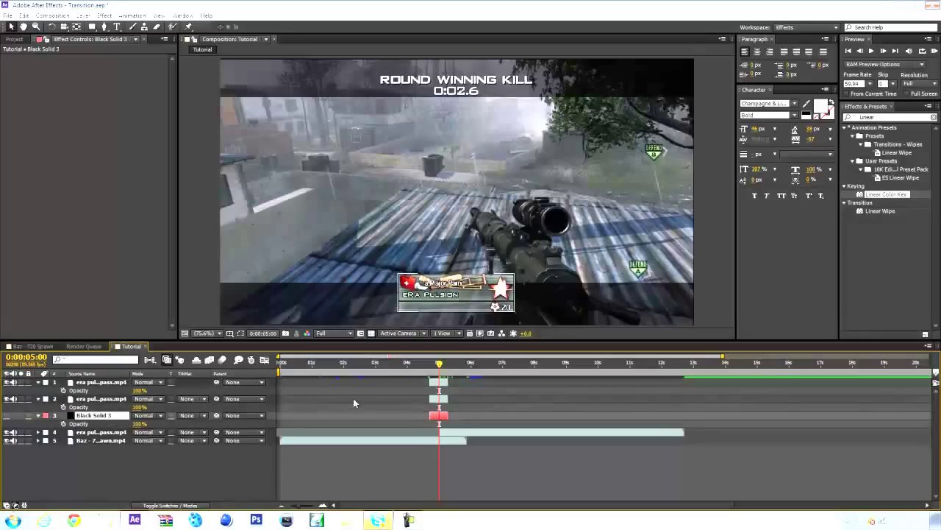
pyautogui.click(87, 398)
pyautogui.click(89, 383)
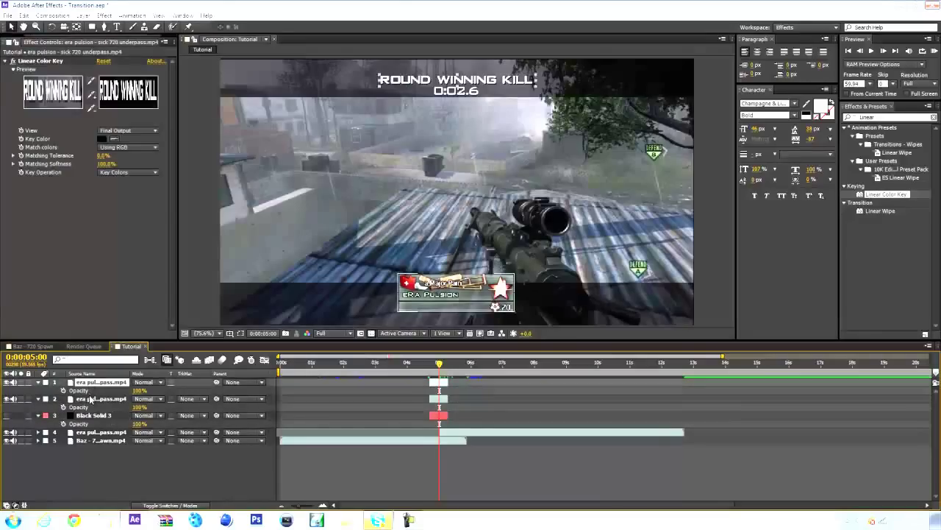
pyautogui.click(90, 398)
# - Set the black solid's Opacity to 45% and start Opacity keyframes on it and both frozen layers at 0:00:05:00
pyautogui.click(95, 416)
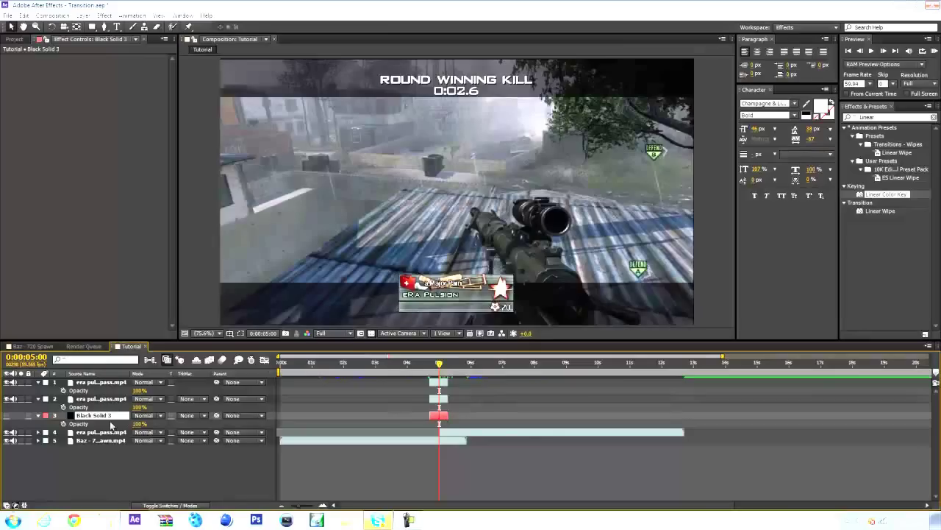
pyautogui.click(139, 424)
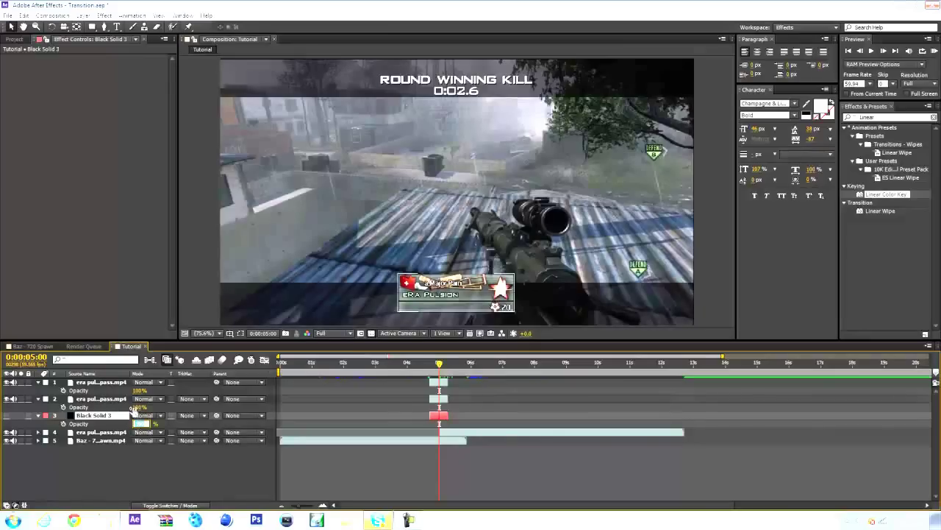
pyautogui.write('45')
pyautogui.click(140, 468)
pyautogui.click(64, 423)
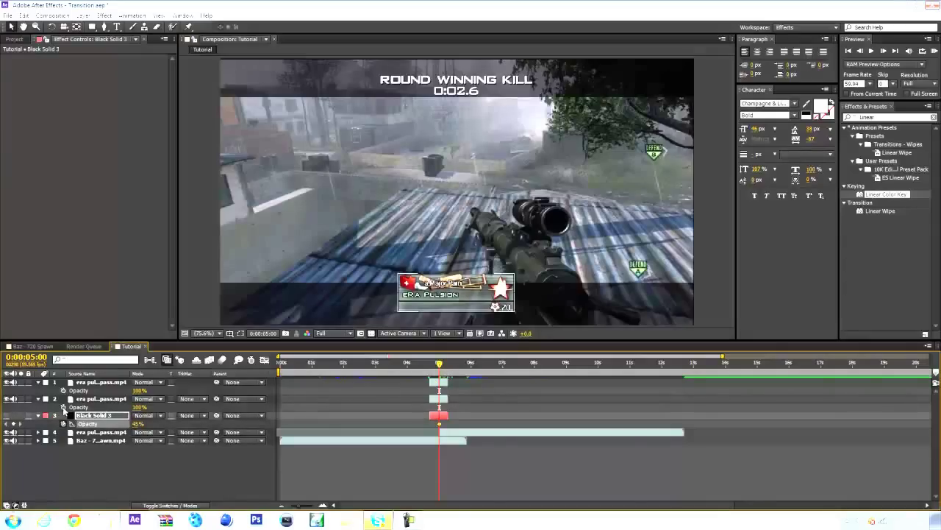
pyautogui.click(64, 407)
pyautogui.click(64, 390)
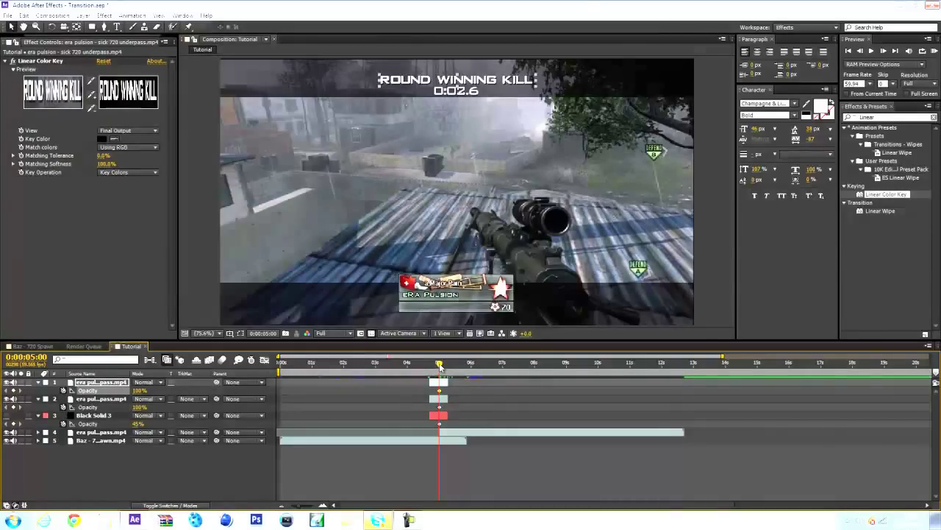
# - Hide both full gameplay clips (layers 4 and 5) and move the current time to 0:00:05:16
pyautogui.moveTo(440, 365); pyautogui.dragTo(449, 370)
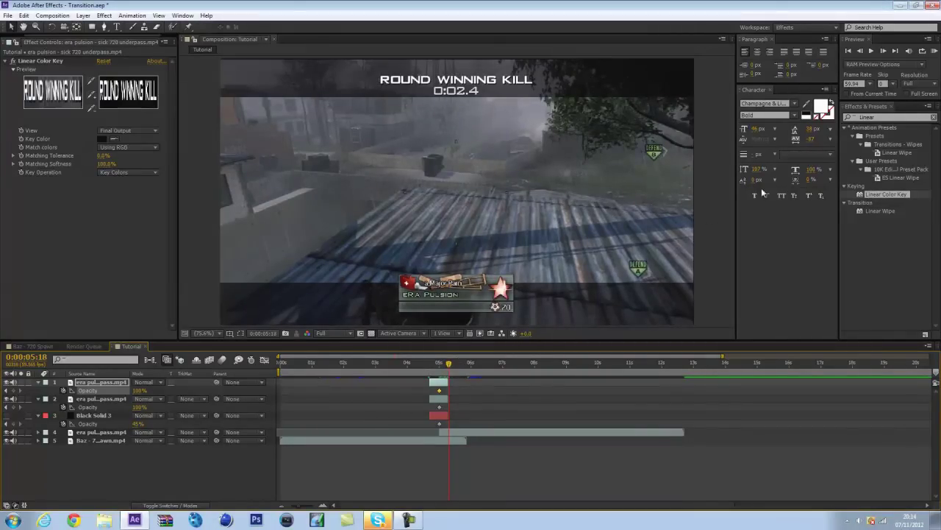
pyautogui.moveTo(7, 433); pyautogui.dragTo(8, 441)
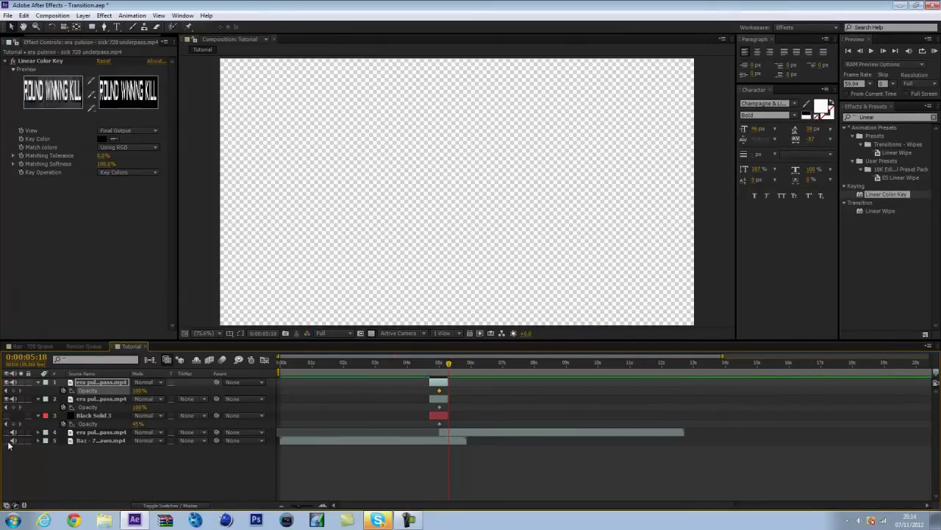
pyautogui.click(860, 50)
pyautogui.click(860, 51)
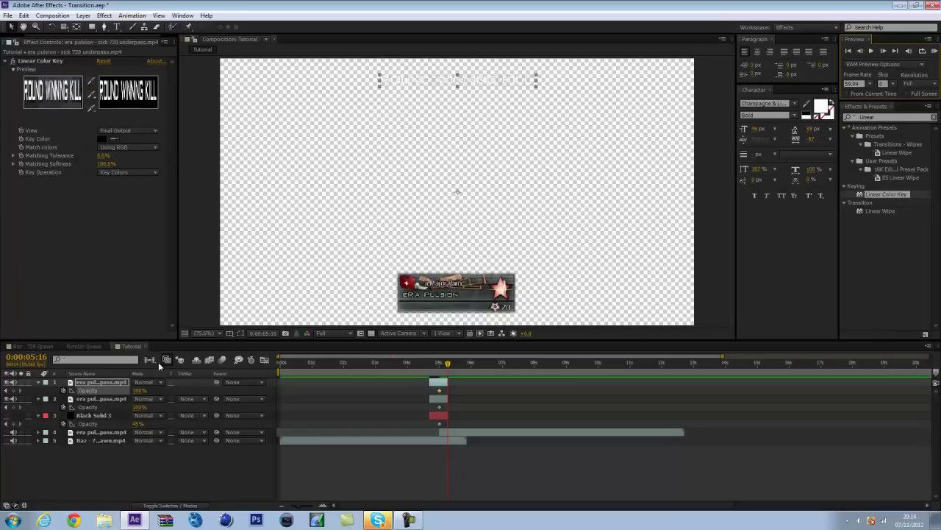
# - Keyframe the Opacity of both frozen layers and the black solid at 0% at 0:00:05:16
pyautogui.moveTo(140, 391); pyautogui.dragTo(35, 394)
pyautogui.moveTo(136, 408); pyautogui.dragTo(46, 406)
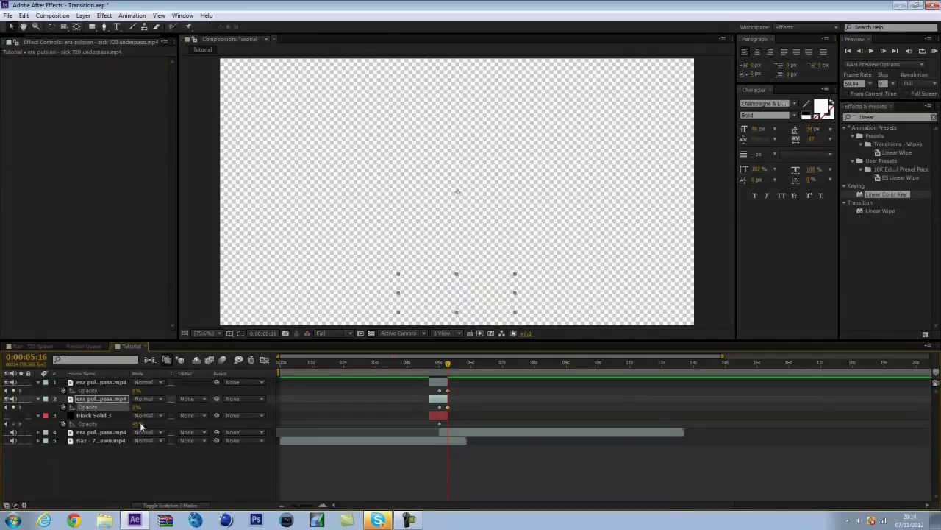
pyautogui.moveTo(139, 424); pyautogui.dragTo(126, 423)
pyautogui.moveTo(60, 423); pyautogui.dragTo(57, 423)
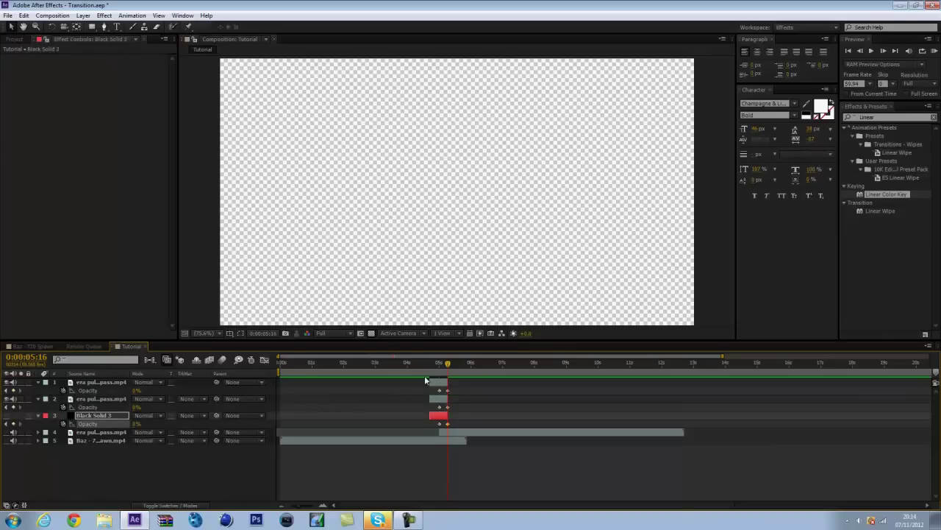
# - Return the current time to 0:00:05:00 and make the full killcam clip on layer 4 visible again
pyautogui.click(440, 365)
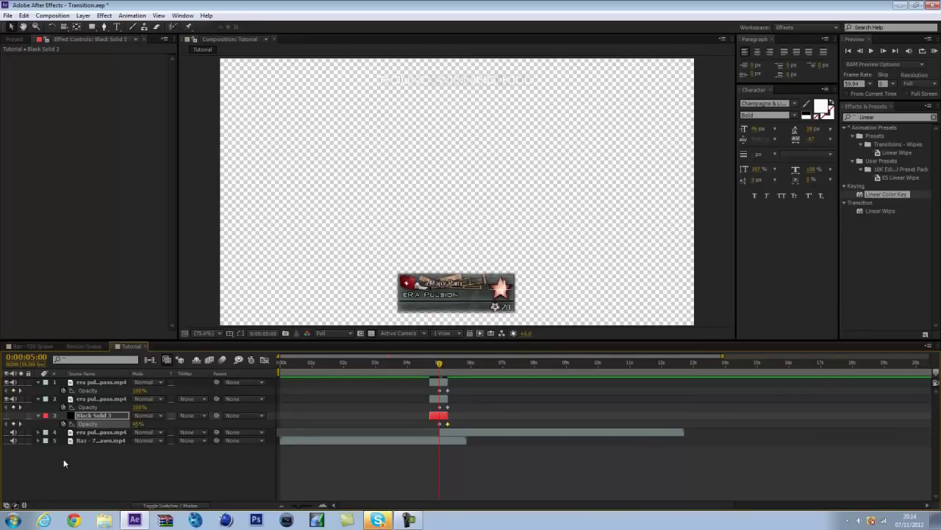
pyautogui.click(3, 434)
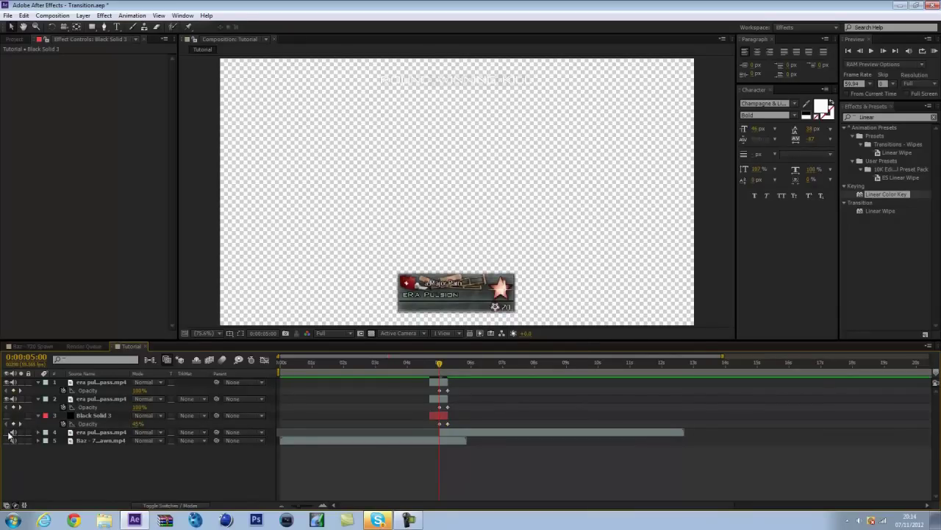
pyautogui.click(8, 432)
pyautogui.click(861, 51)
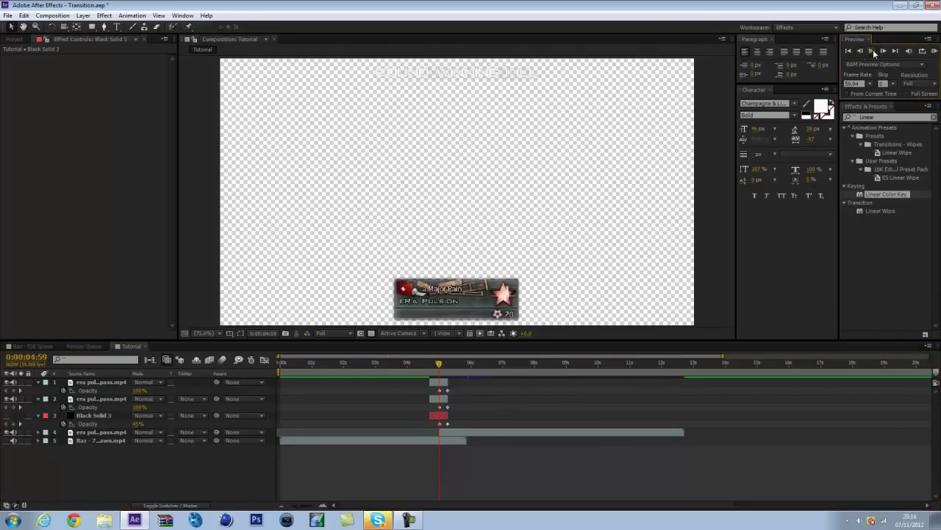
pyautogui.click(883, 51)
# - Set the Opacity of the full killcam clip on layer 4 to 0% and keyframe it at 0:00:05:00
pyautogui.click(453, 434)
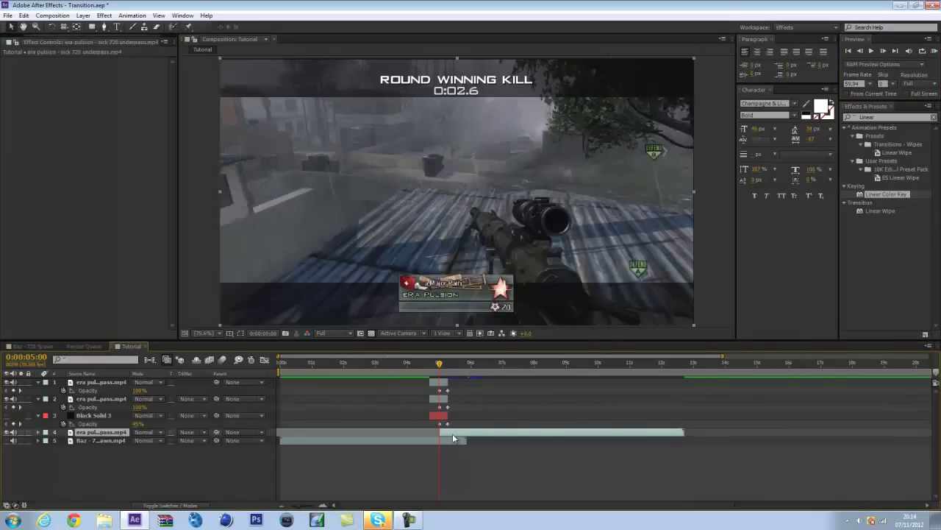
pyautogui.press('t')
pyautogui.click(139, 440)
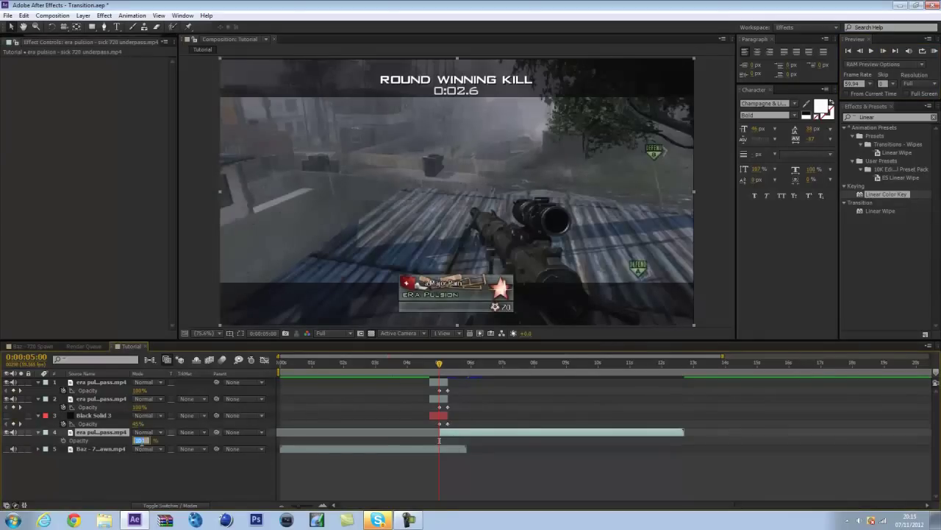
pyautogui.write('0')
pyautogui.click(160, 464)
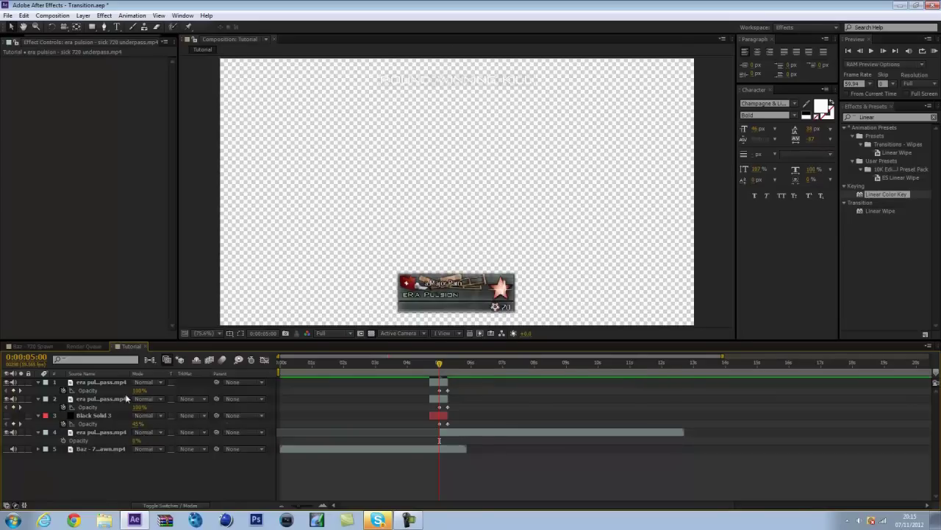
pyautogui.click(64, 440)
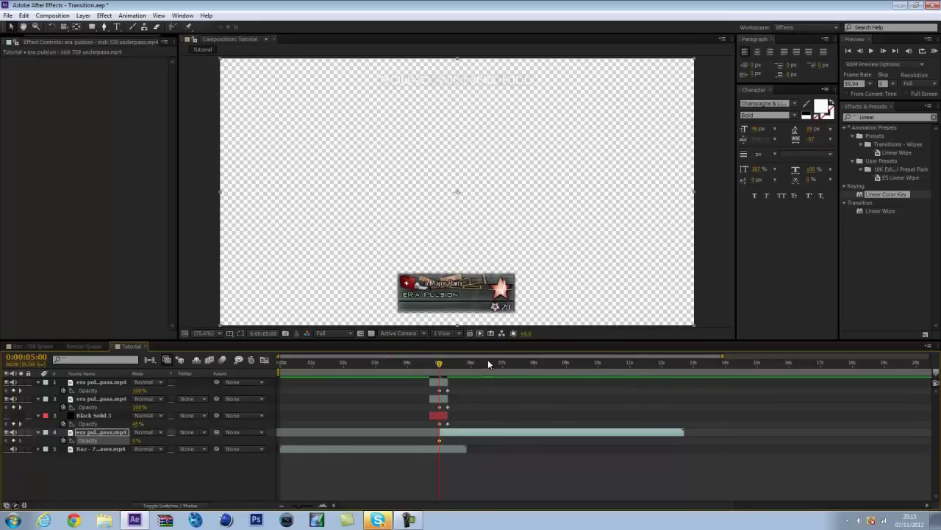
# - Keyframe the Opacity of the full killcam clip on layer 4 at 100% at 0:00:05:16
pyautogui.click(447, 363)
pyautogui.moveTo(447, 364); pyautogui.dragTo(448, 365)
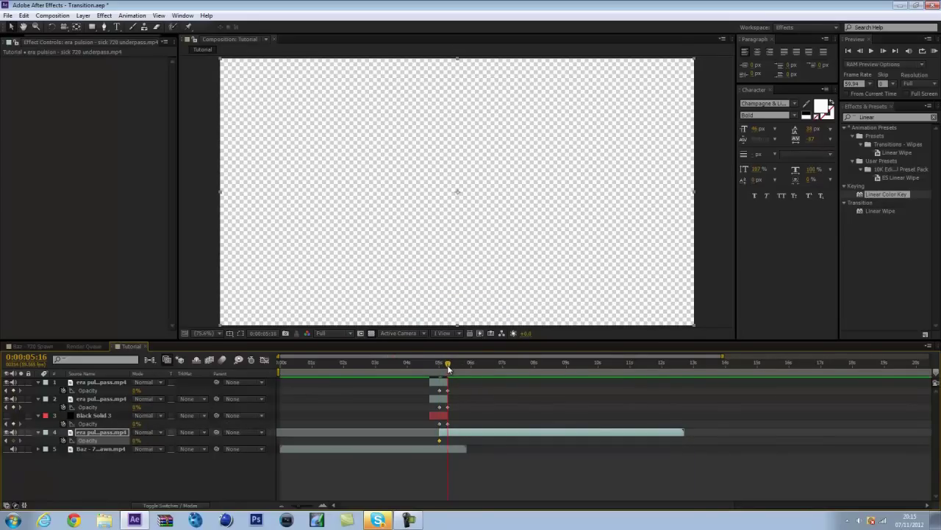
pyautogui.moveTo(135, 439); pyautogui.dragTo(320, 435)
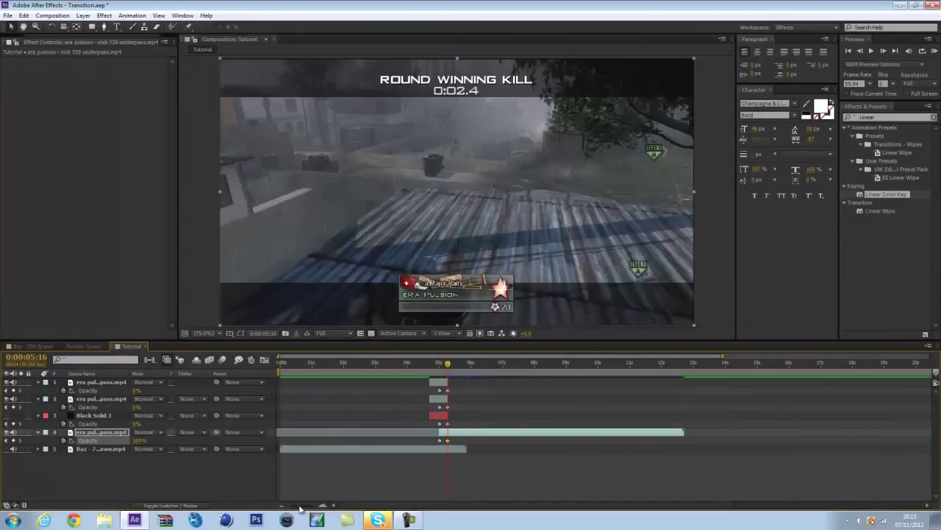
pyautogui.moveTo(299, 505); pyautogui.dragTo(280, 505)
pyautogui.click(198, 471)
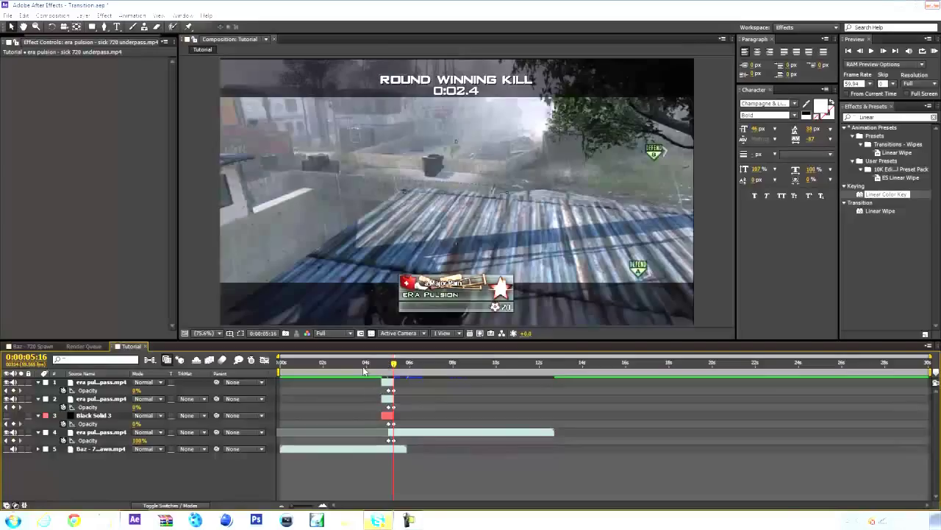
# - Collapse the properties of layers 1 to 4, expand layer 5, and make the black solid and layer 5 visible again
pyautogui.click(38, 382)
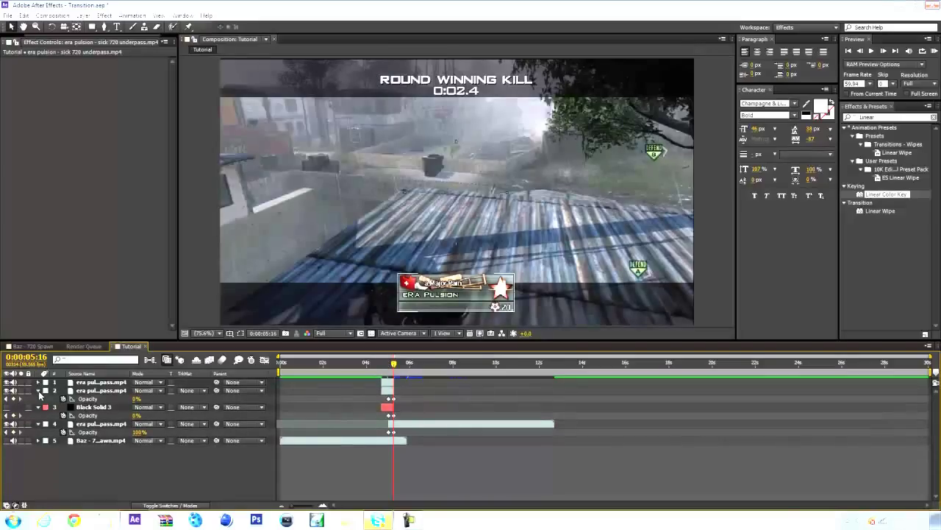
pyautogui.click(38, 390)
pyautogui.click(38, 398)
pyautogui.click(39, 406)
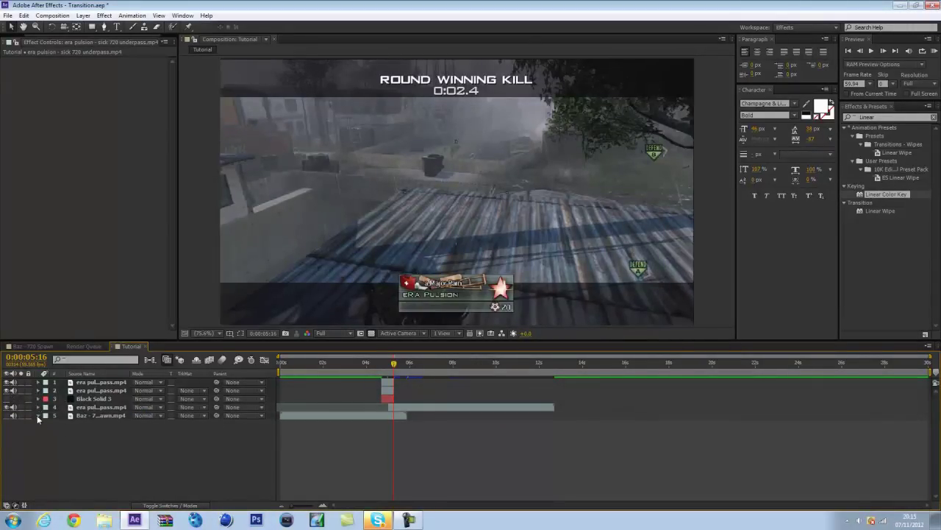
pyautogui.click(38, 415)
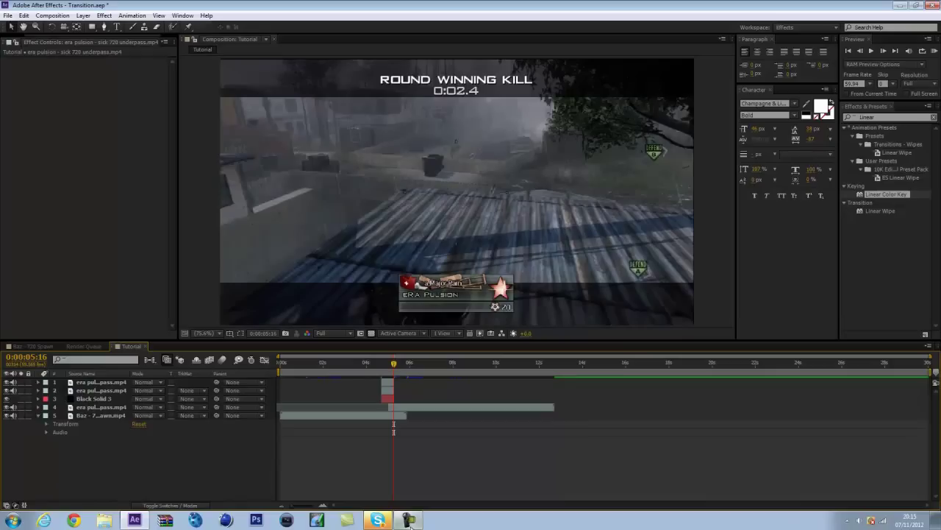
pyautogui.click(378, 520)
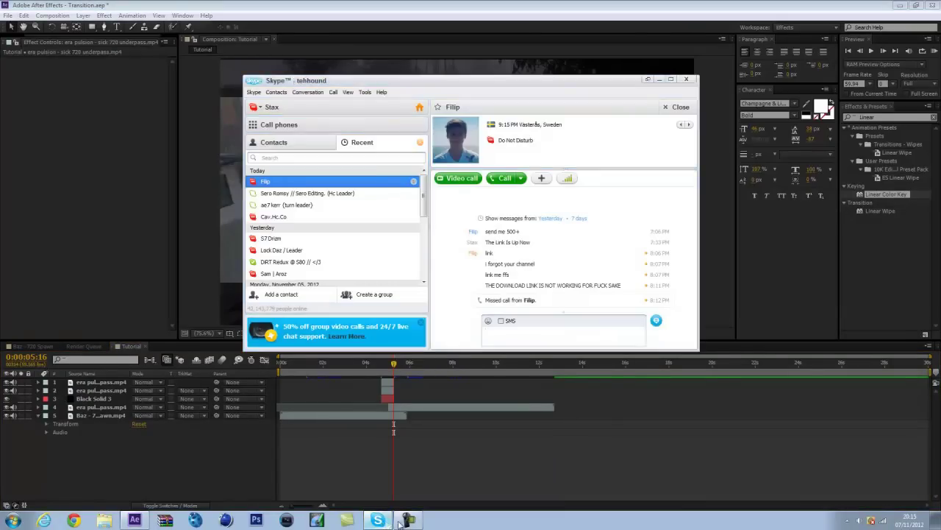
pyautogui.click(406, 522)
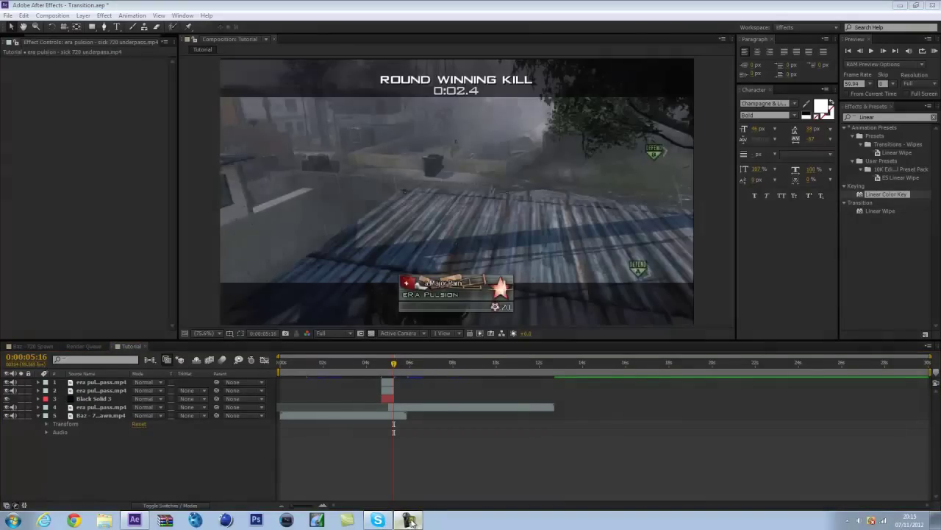
# - Scrub the composition across the crossfade to 0:00:05:30 to check the transition into the full killcam clip
pyautogui.click(403, 434)
pyautogui.moveTo(382, 363); pyautogui.dragTo(398, 377)
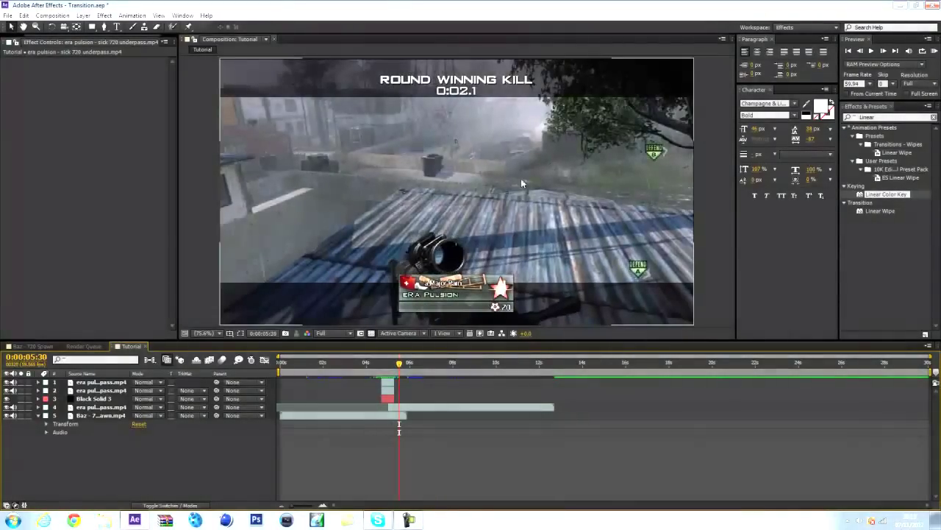